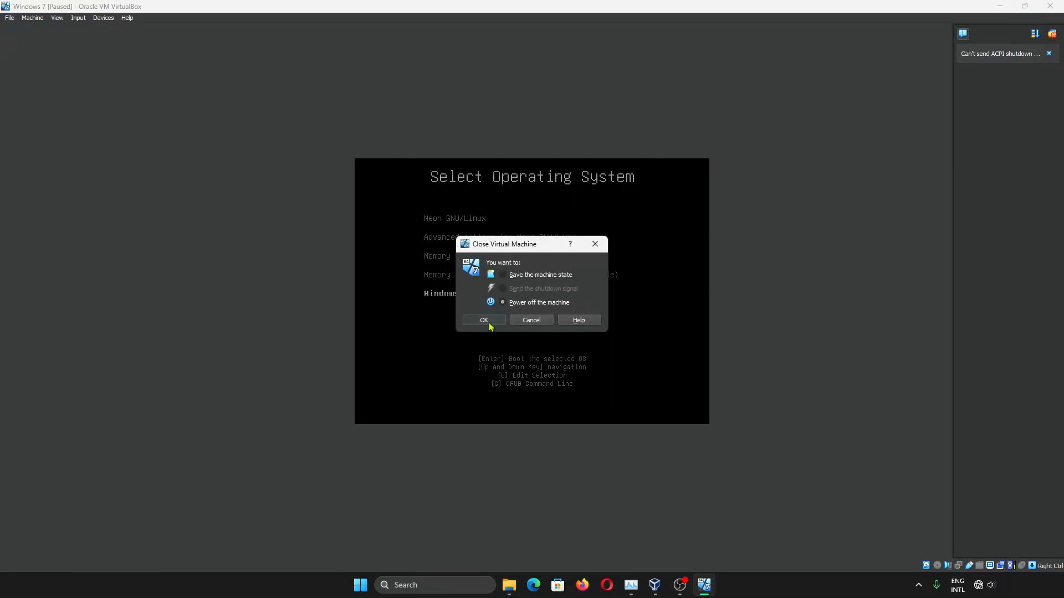
- Power off the Windows 7 virtual machine and enable EFI in its system settings
click(483, 321)
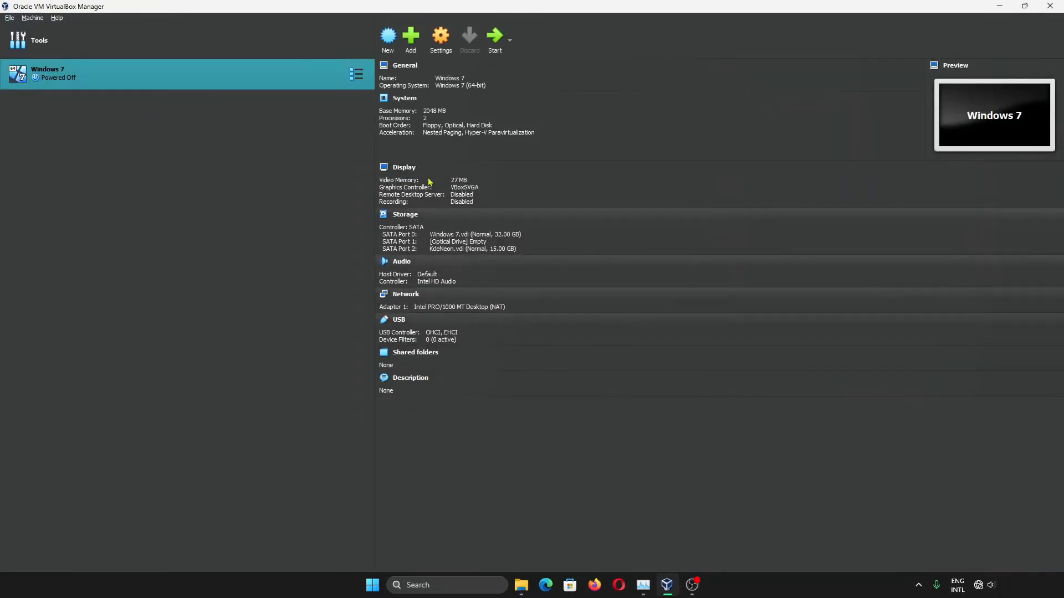
click(449, 49)
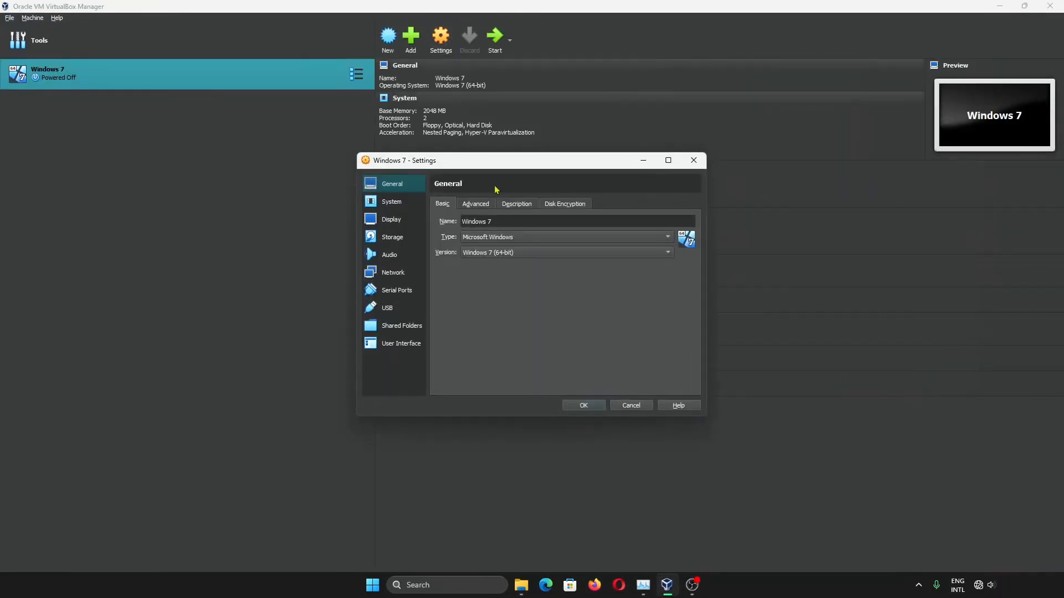
click(409, 209)
click(496, 364)
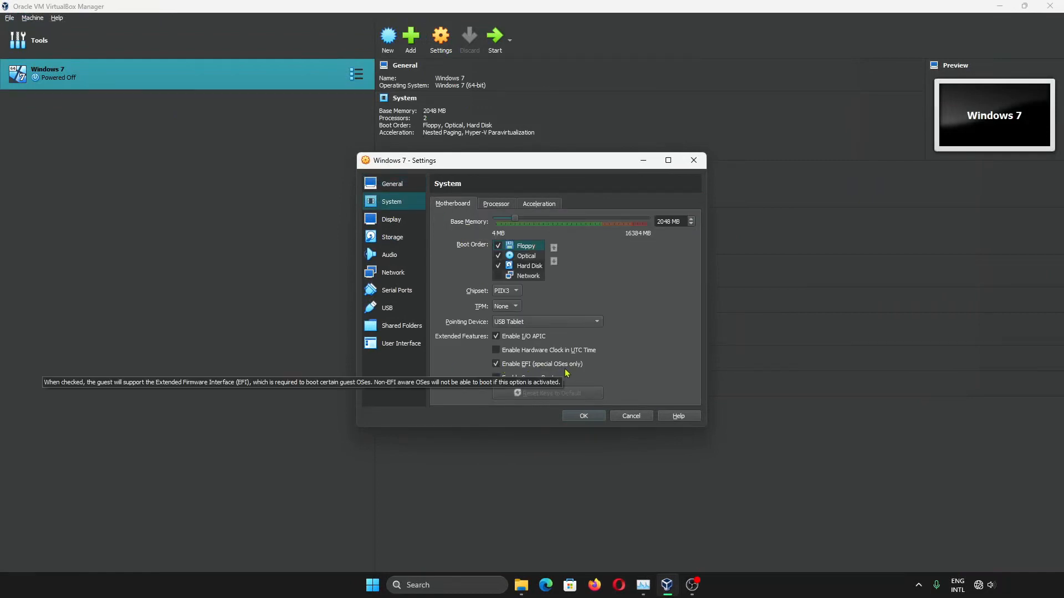
click(583, 417)
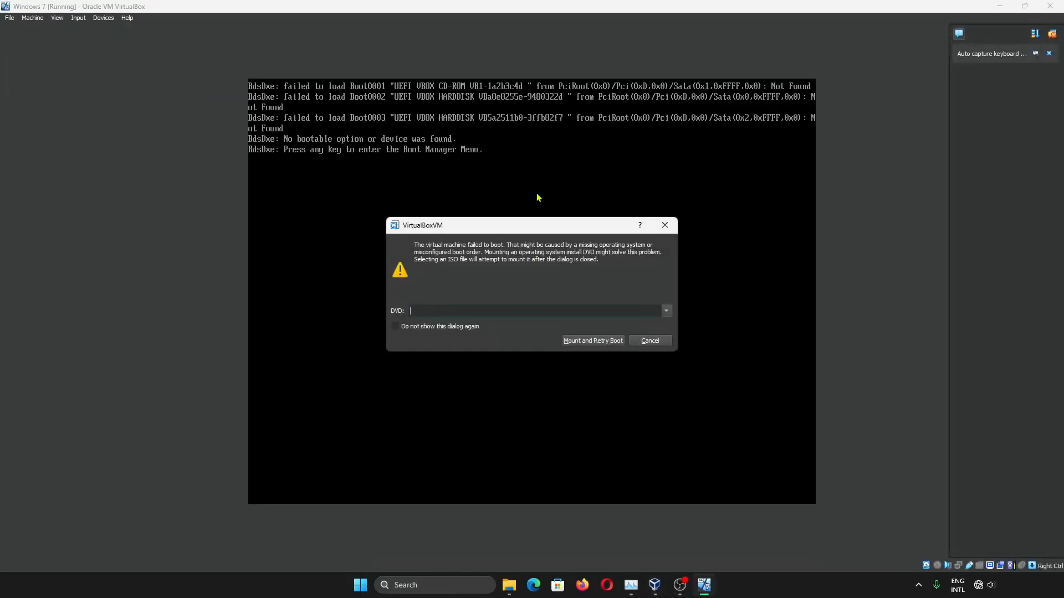
- Mount neon-testing-20230801-0349.iso as the DVD and retry booting the virtual machine
click(669, 313)
click(623, 344)
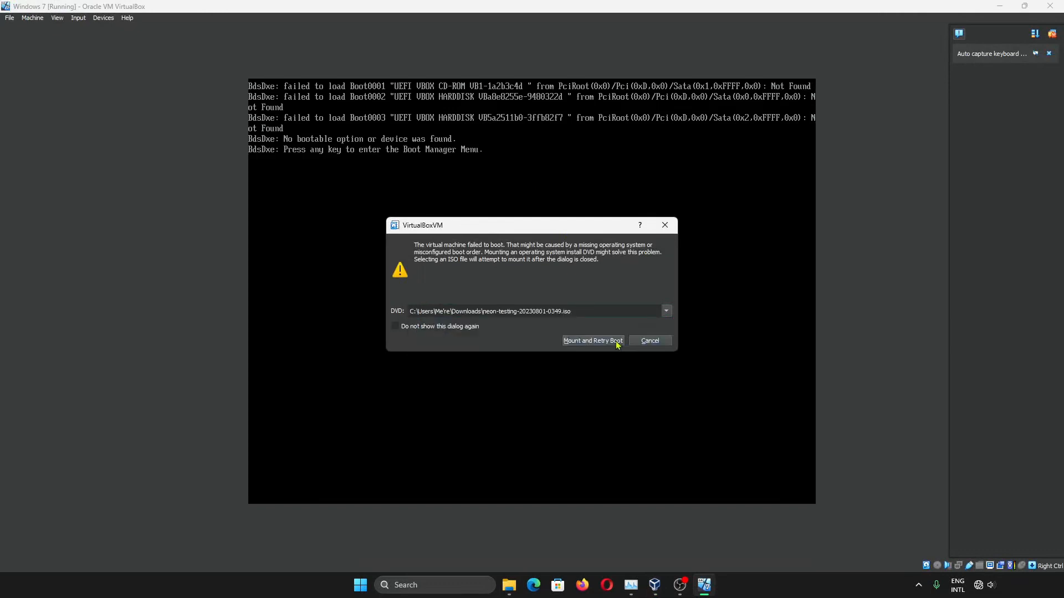
click(617, 342)
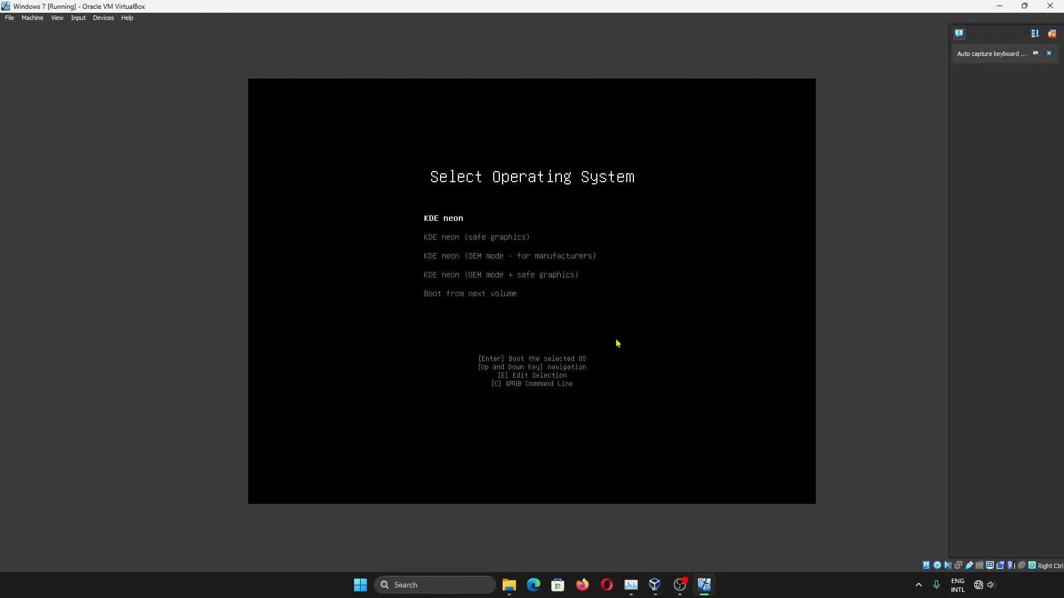
- Boot into UEFI Firmware Settings from the KDE neon boot menu
key(Down)
key(Down)
key(Down)
key(Down)
key(Down)
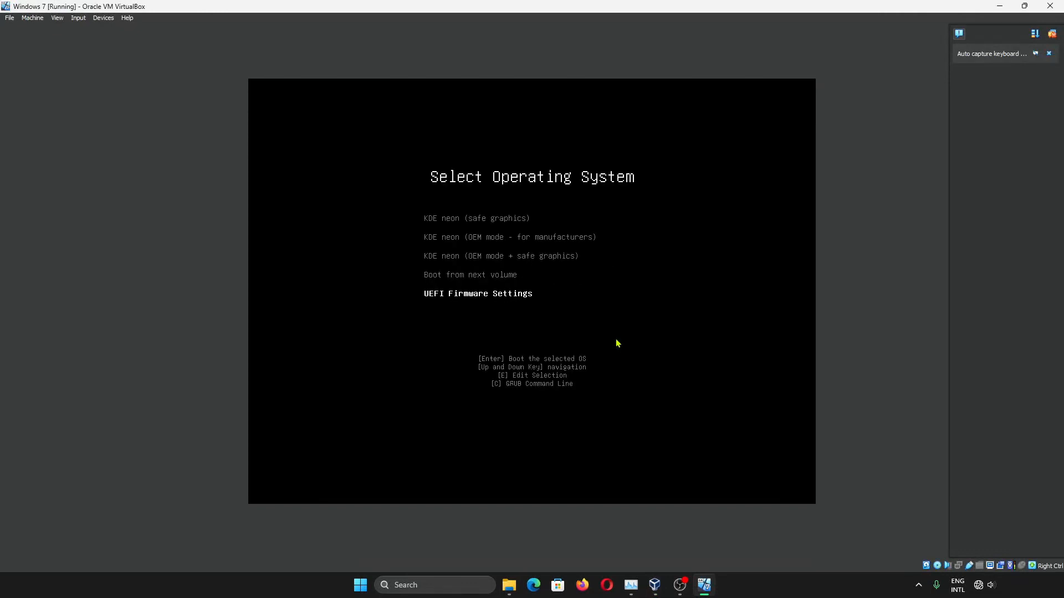
key(Return)
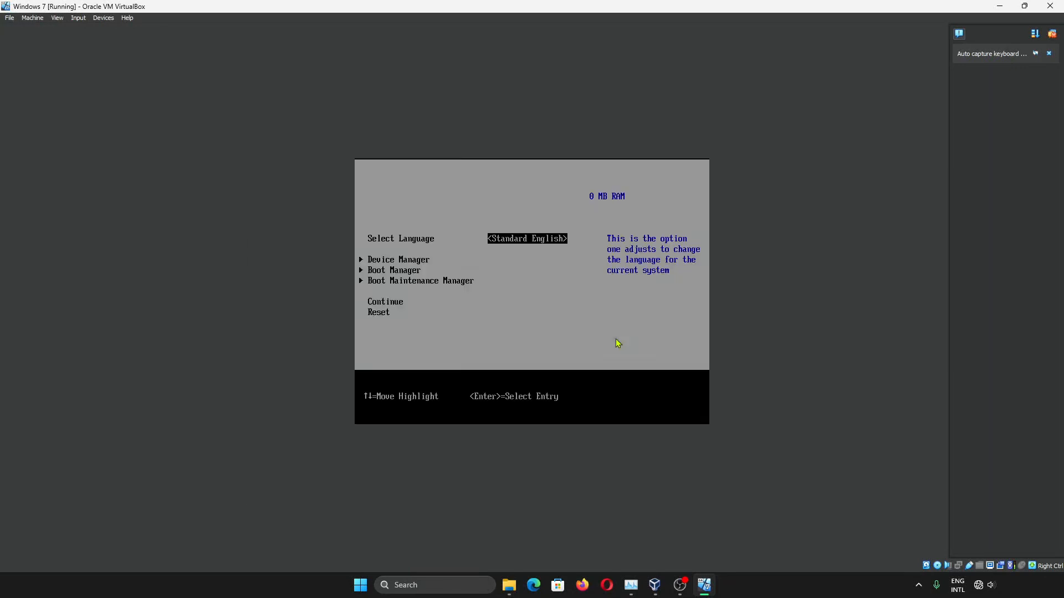
- Examine the CD-ROM, hard disk and EFI shell boot entries in the firmware's Boot Manager
key(Down)
key(Down)
key(Return)
key(Down)
key(Down)
key(Down)
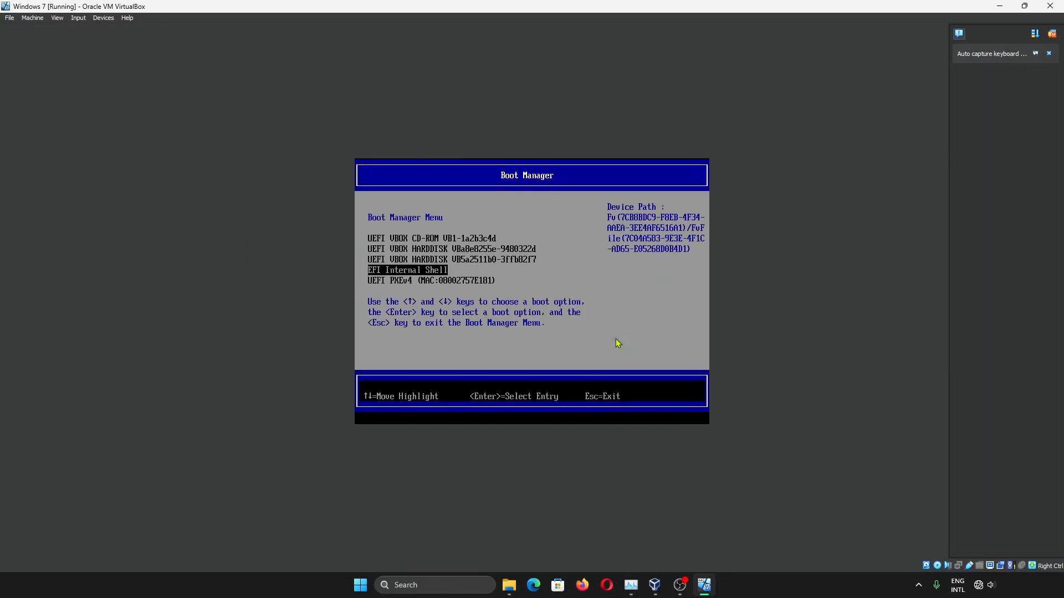
key(Up)
key(Up)
key(Down)
key(Up)
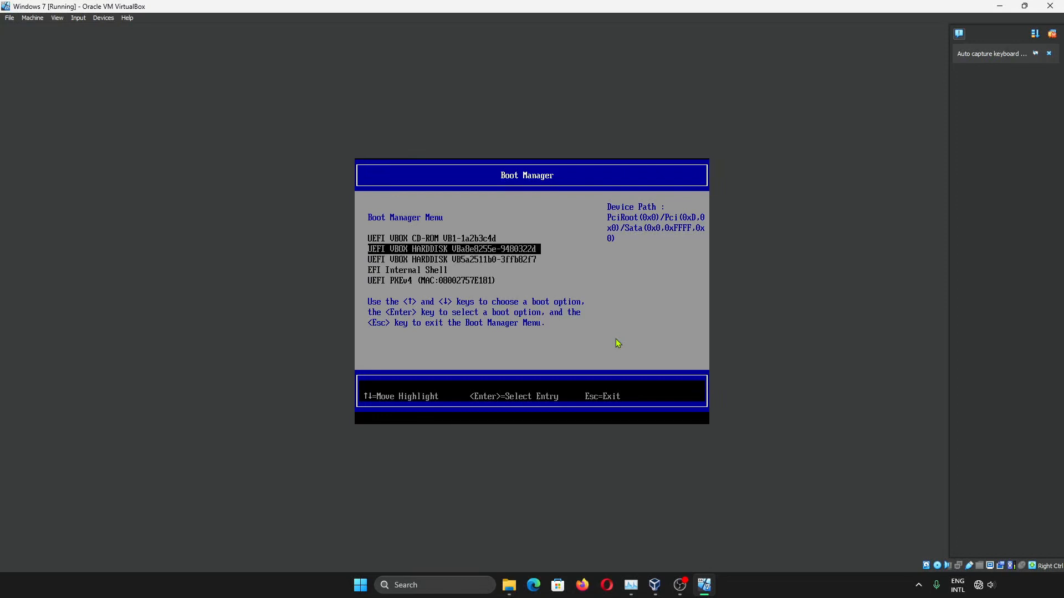
key(Down)
key(Up)
key(Down)
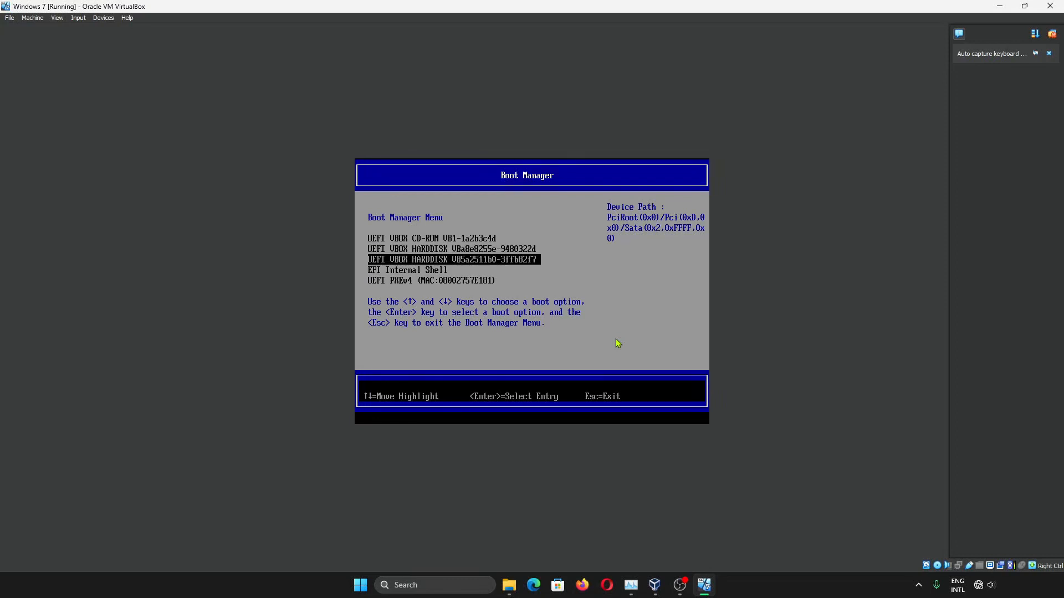
key(Up)
key(Up)
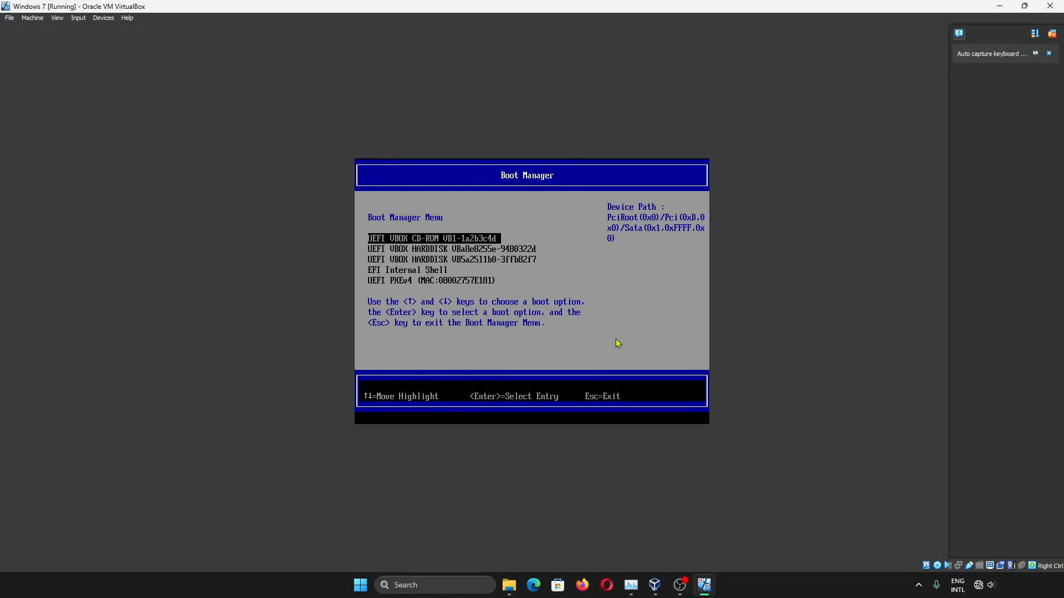
- Check the Boot Maintenance Manager in the firmware settings, then continue booting
key(Escape)
key(Down)
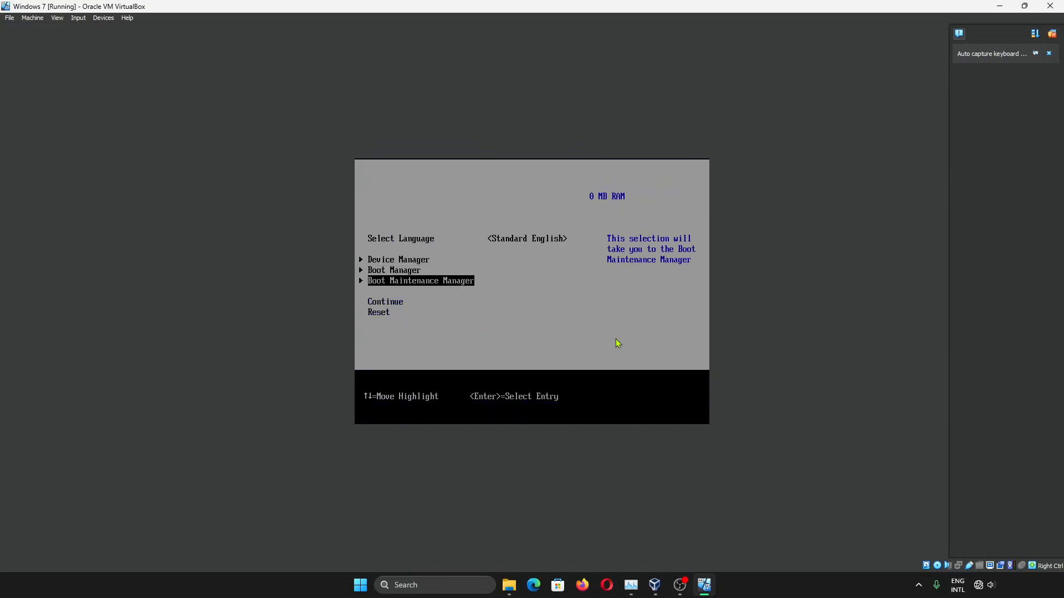
key(Return)
key(Return)
key(Escape)
key(Escape)
key(Down)
key(Return)
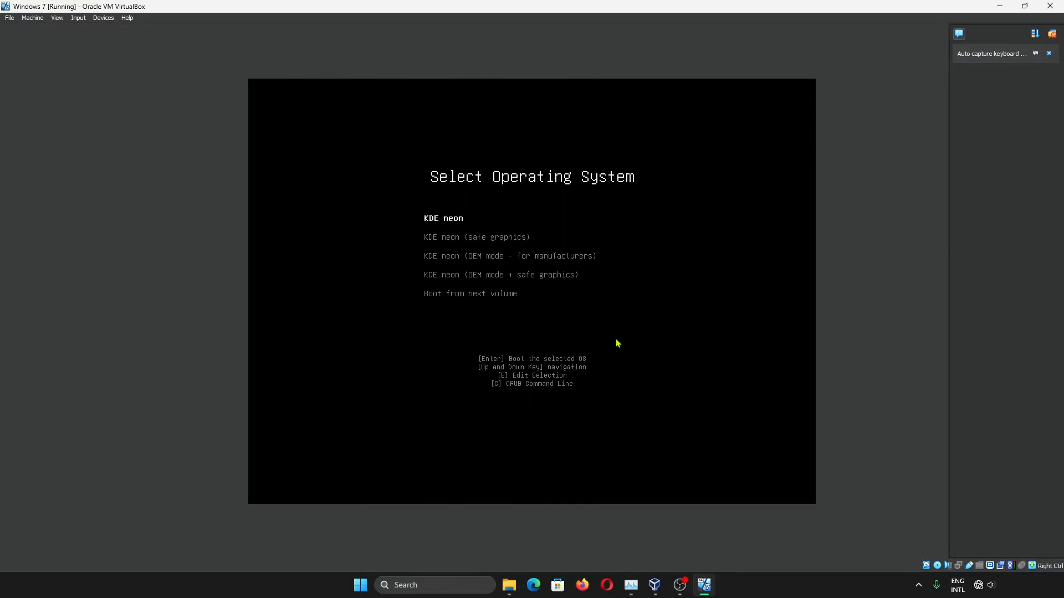
- Remove the KDE neon disk from the virtual optical drive and reset the virtual machine
click(104, 18)
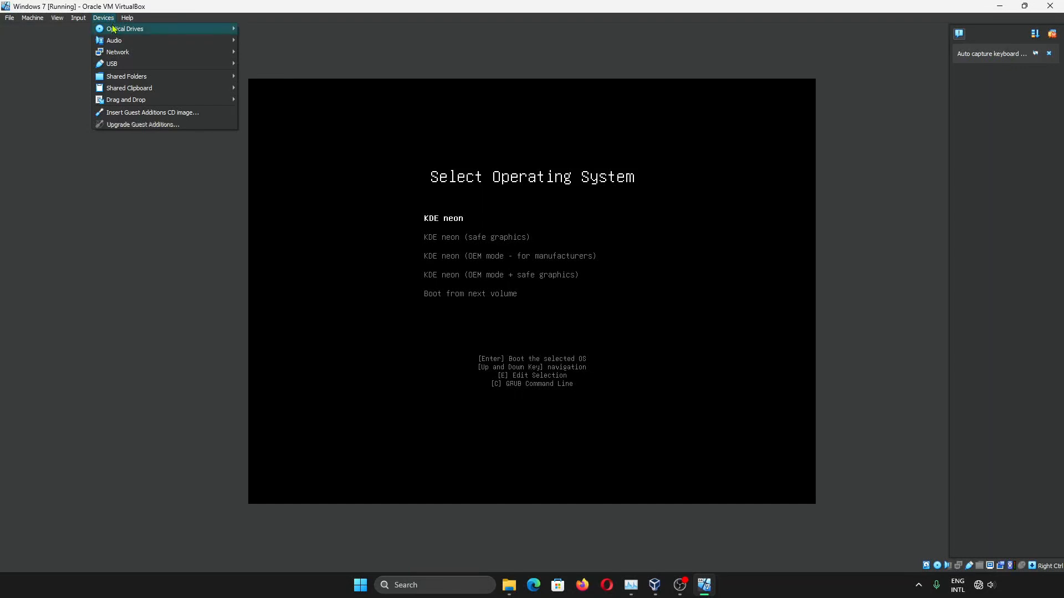
mouse_move(113, 29)
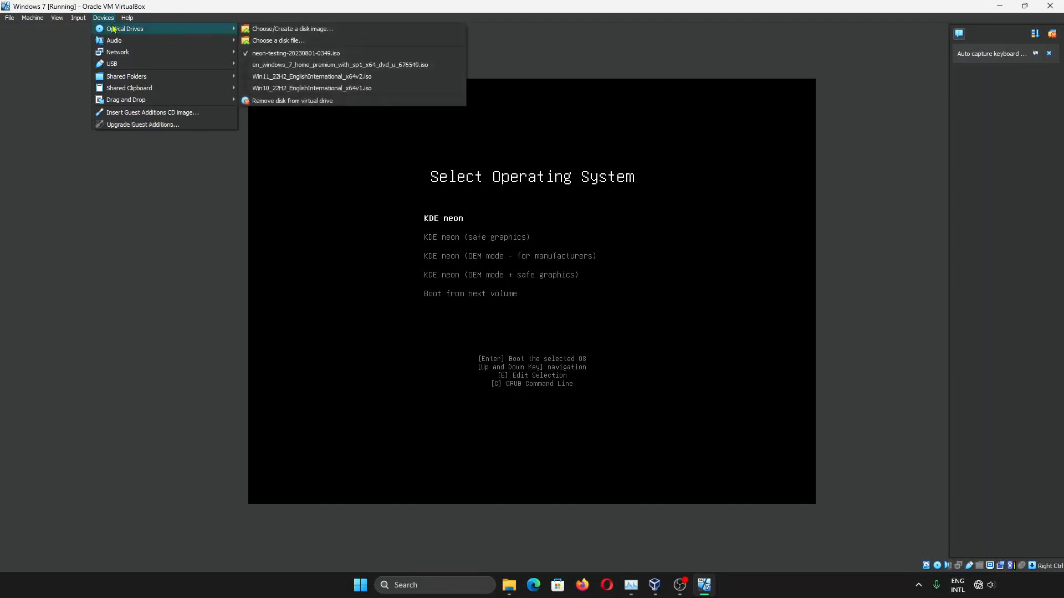
click(308, 103)
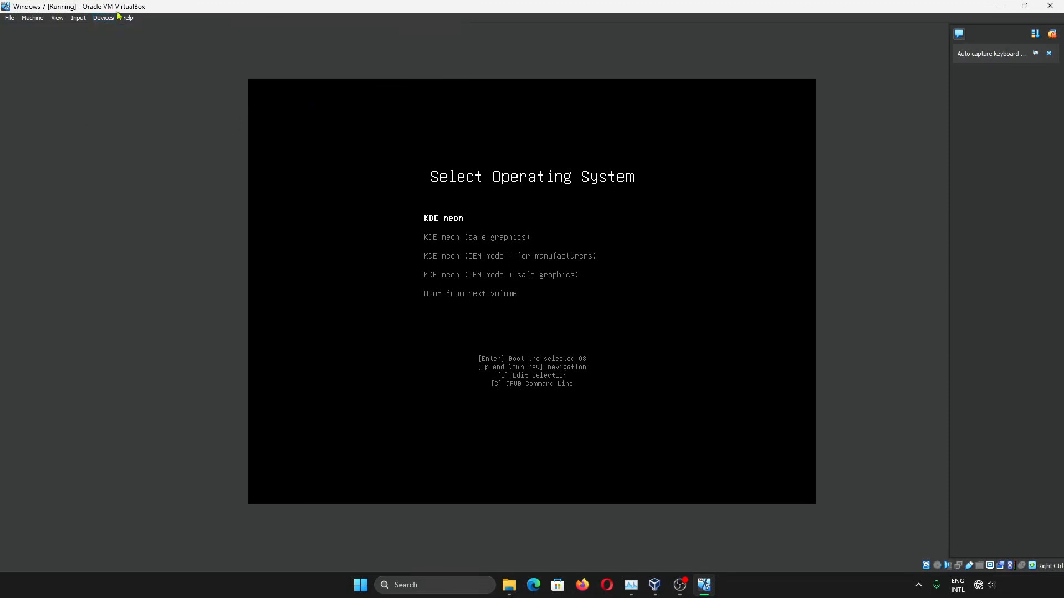
click(29, 19)
click(42, 101)
click(502, 330)
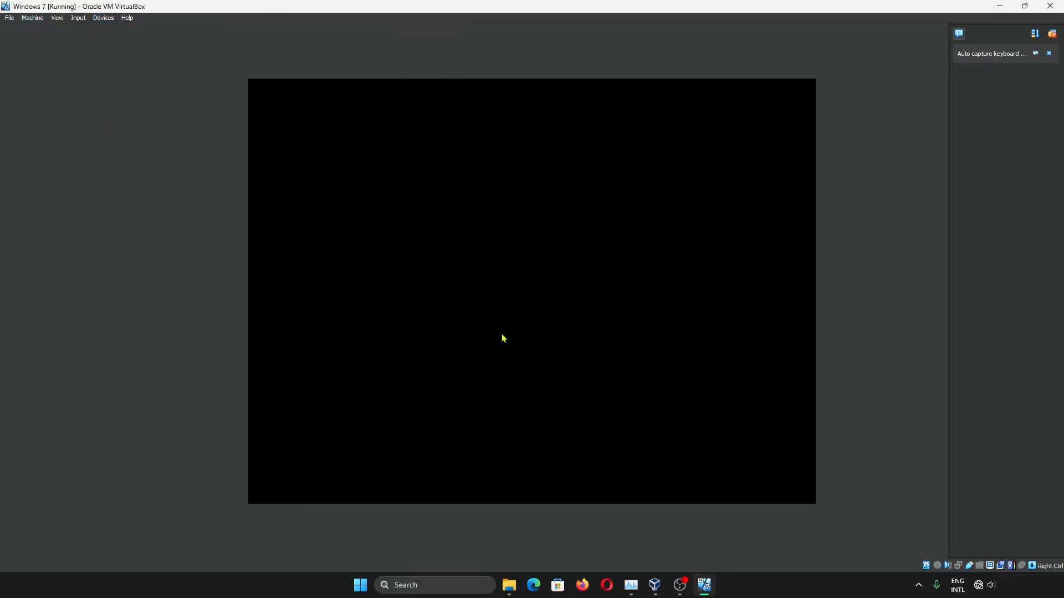
- Mount en_windows_7_home_premium_with_sp1_x64_dvd_u_676549.iso as the DVD and retry the boot
click(667, 312)
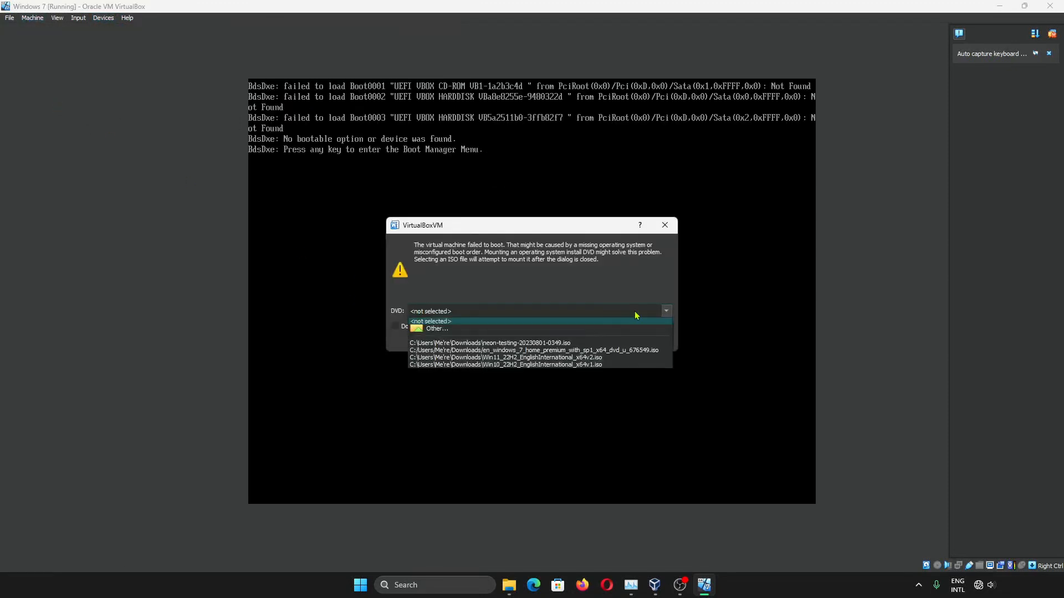
click(620, 350)
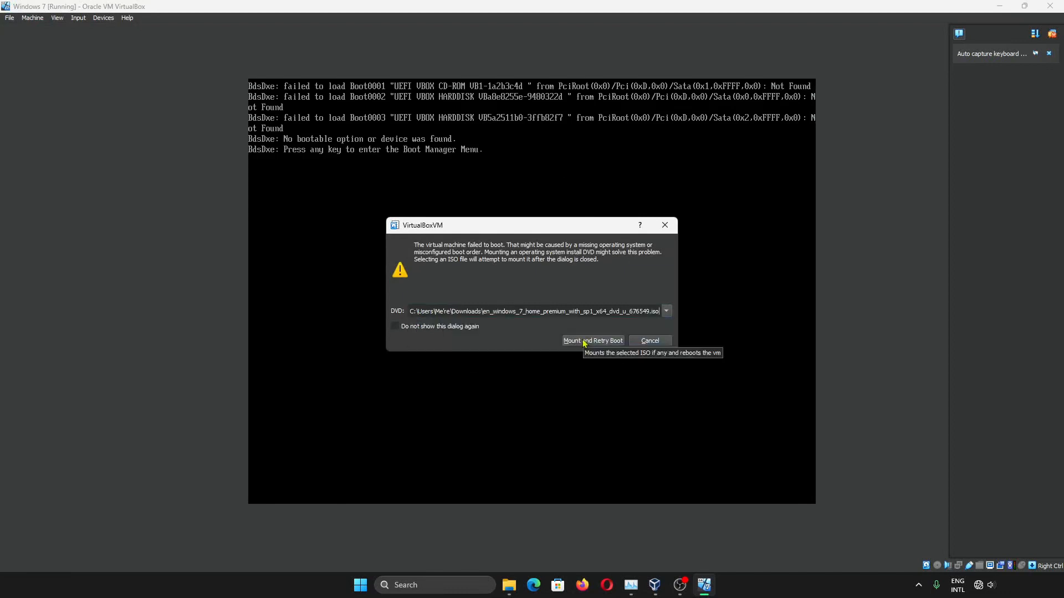
click(583, 341)
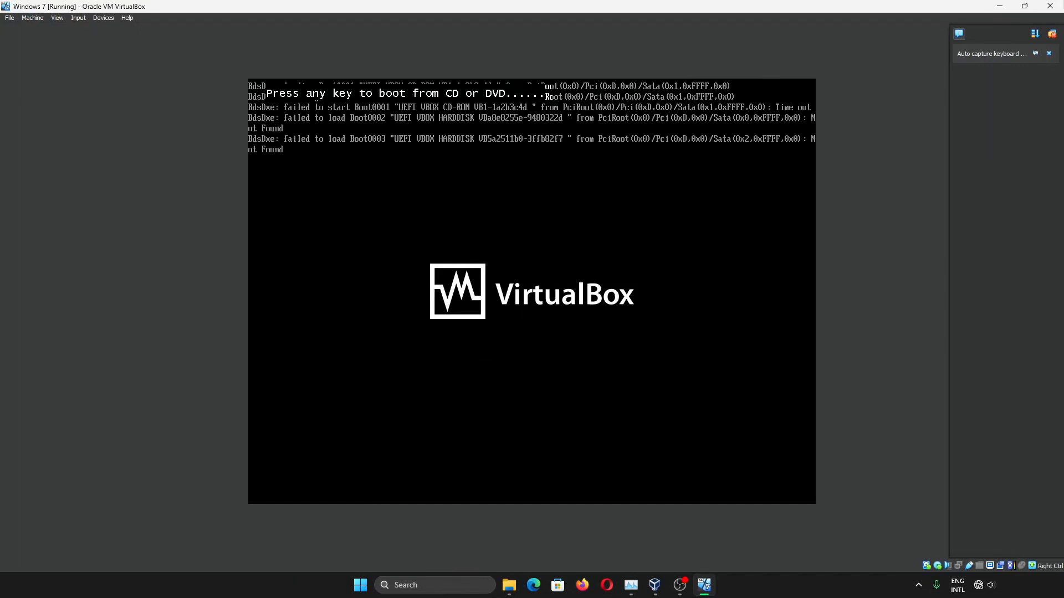
- Power off the virtual machine and disable EFI in its system settings
key(ctrl+q)
click(490, 323)
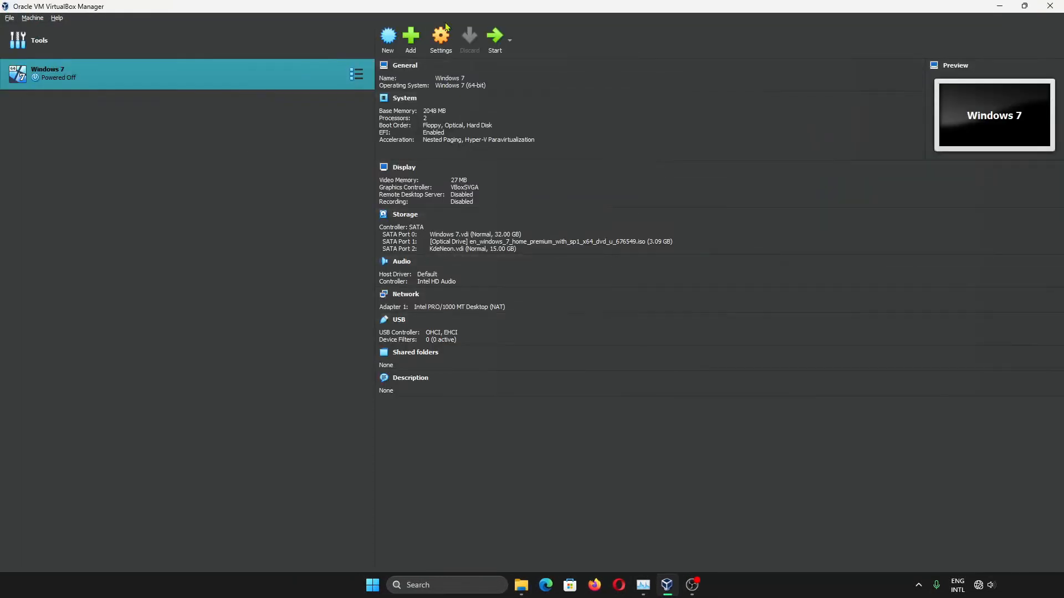
click(442, 36)
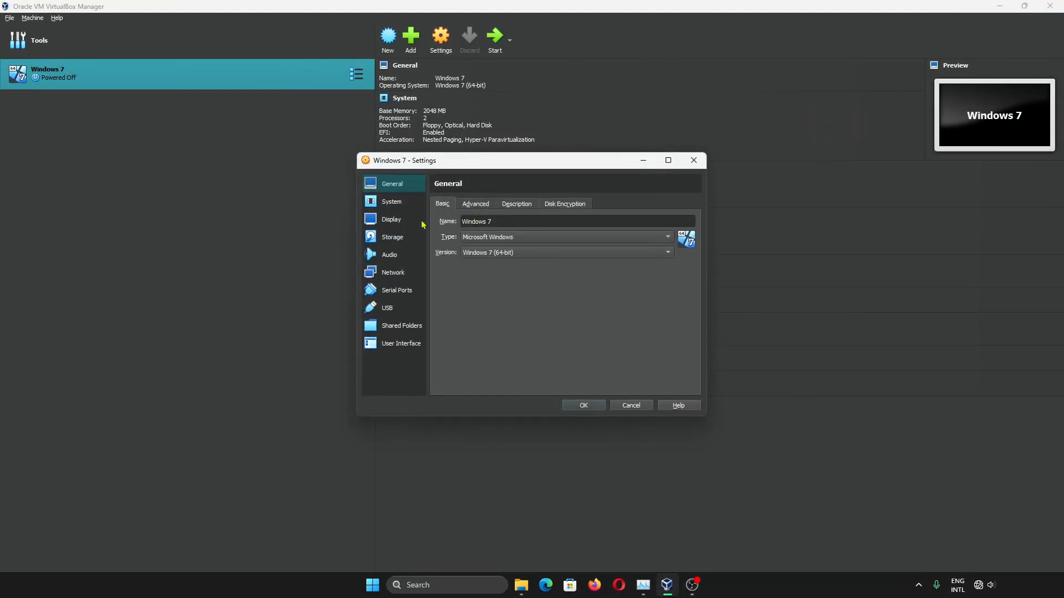
click(392, 201)
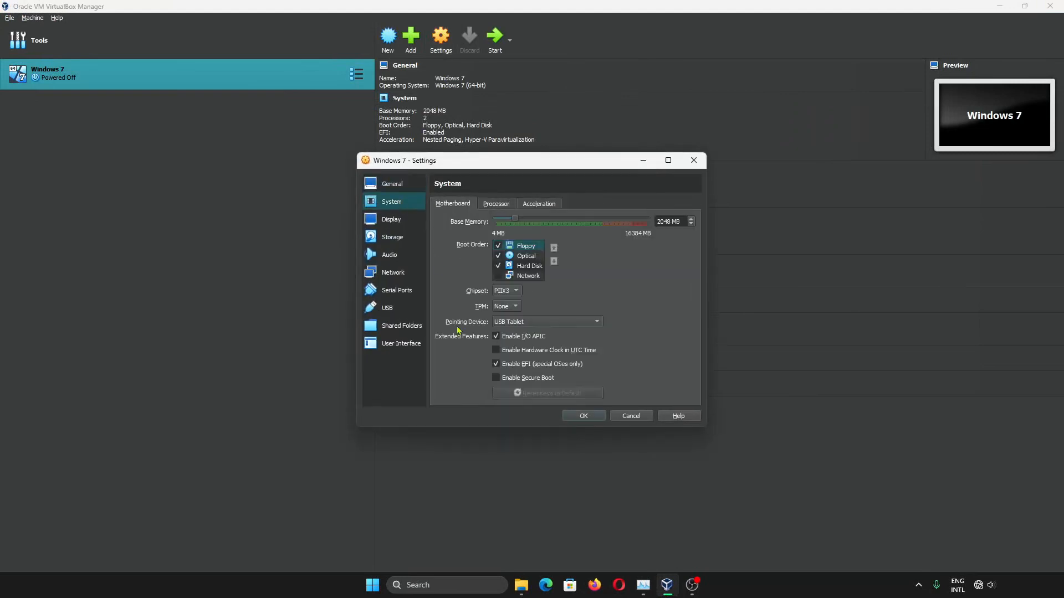
click(497, 365)
click(583, 416)
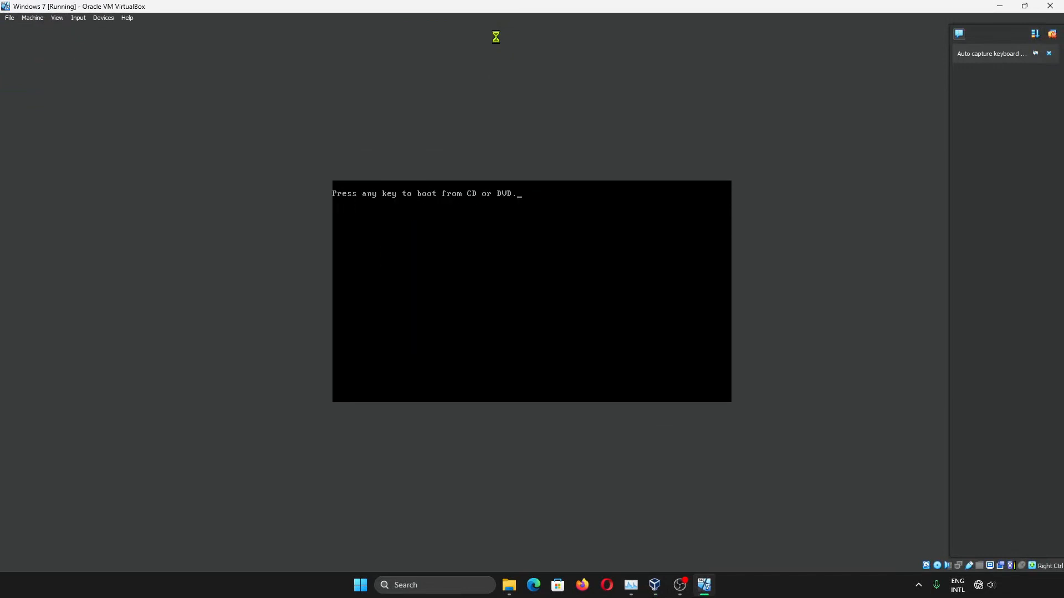
- Highlight the Windows 10 (on /dev/sda1) entry in the operating system boot menu
key(Down)
key(Down)
key(Down)
key(Down)
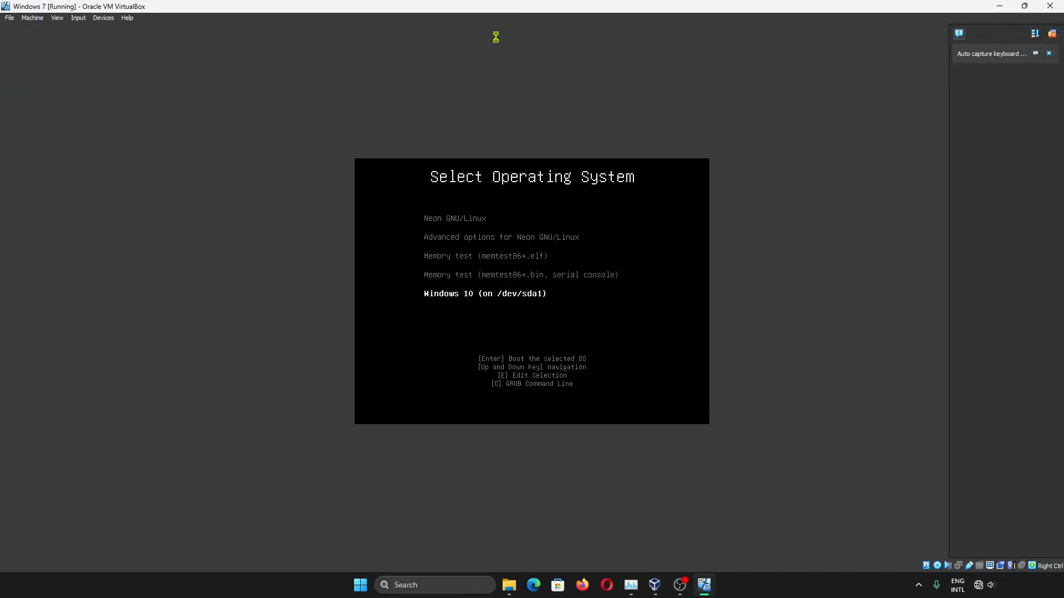
- Reset the virtual machine and boot it from the Windows 7 installation DVD
click(40, 19)
click(73, 100)
key(Return)
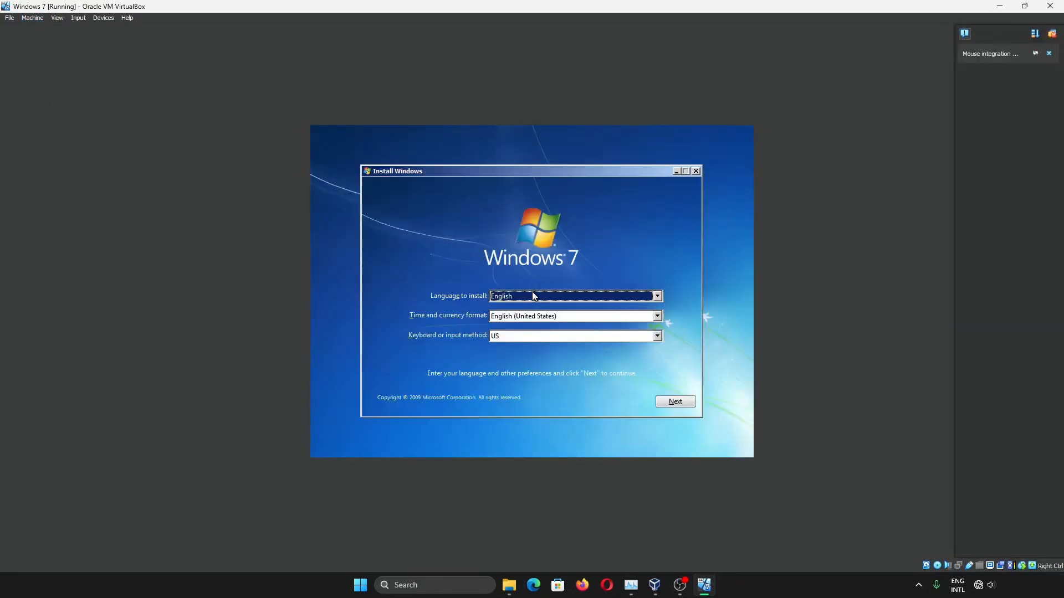
- Accept the default English setup language, choose to repair the computer, and continue with the recovery tools that fix startup problems
click(677, 400)
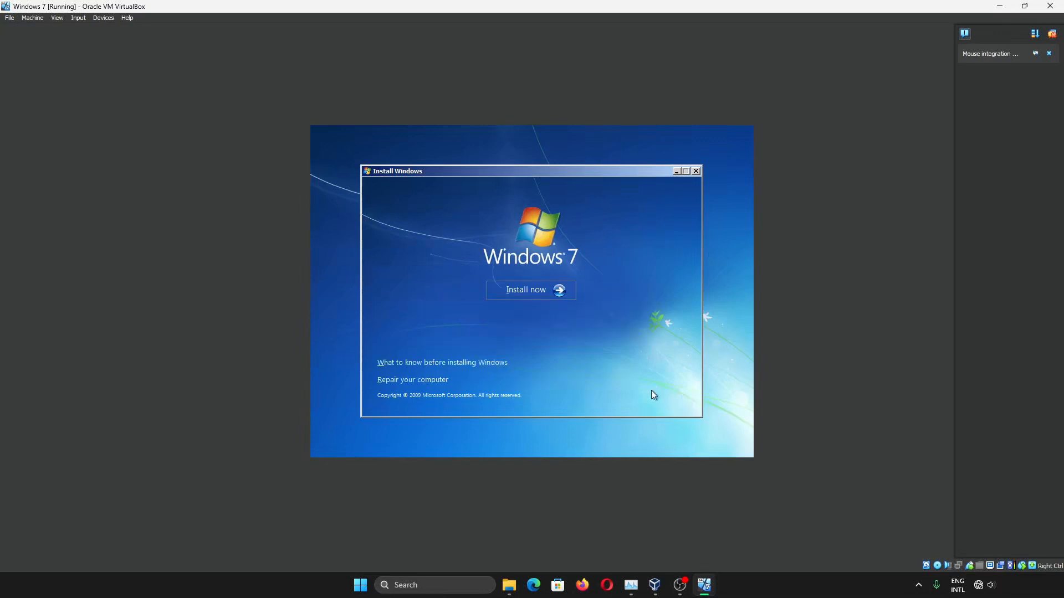
click(412, 380)
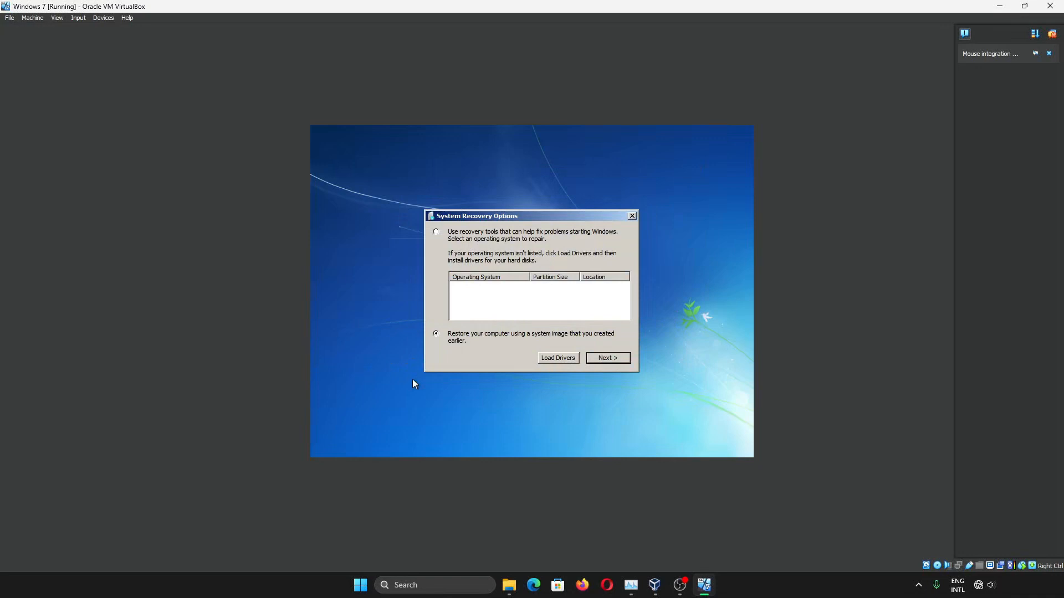
click(437, 234)
click(600, 358)
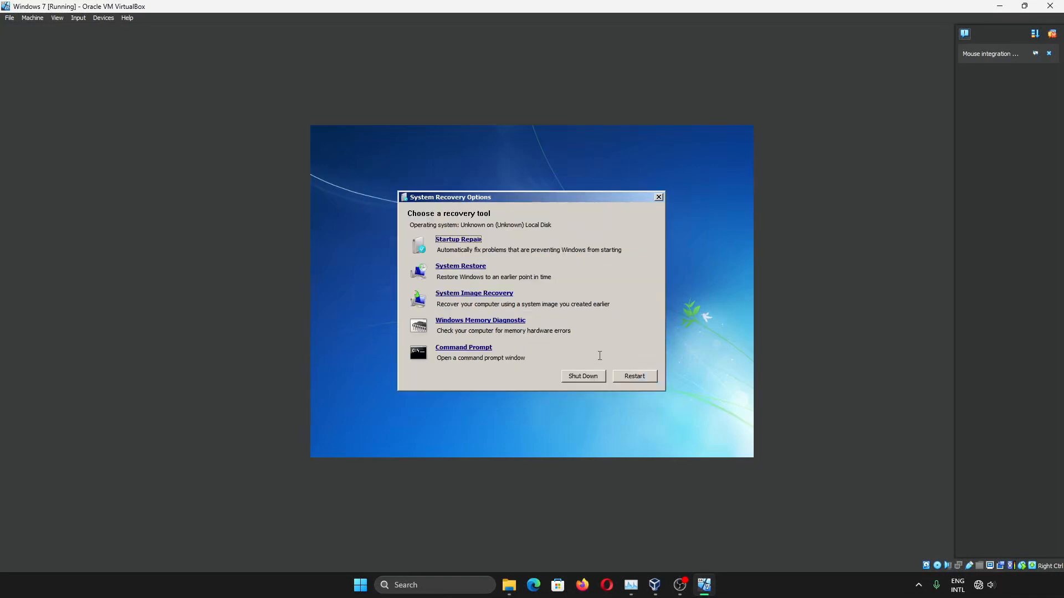
- Run Startup Repair, decline sending the problem information, and finish the repair
click(477, 242)
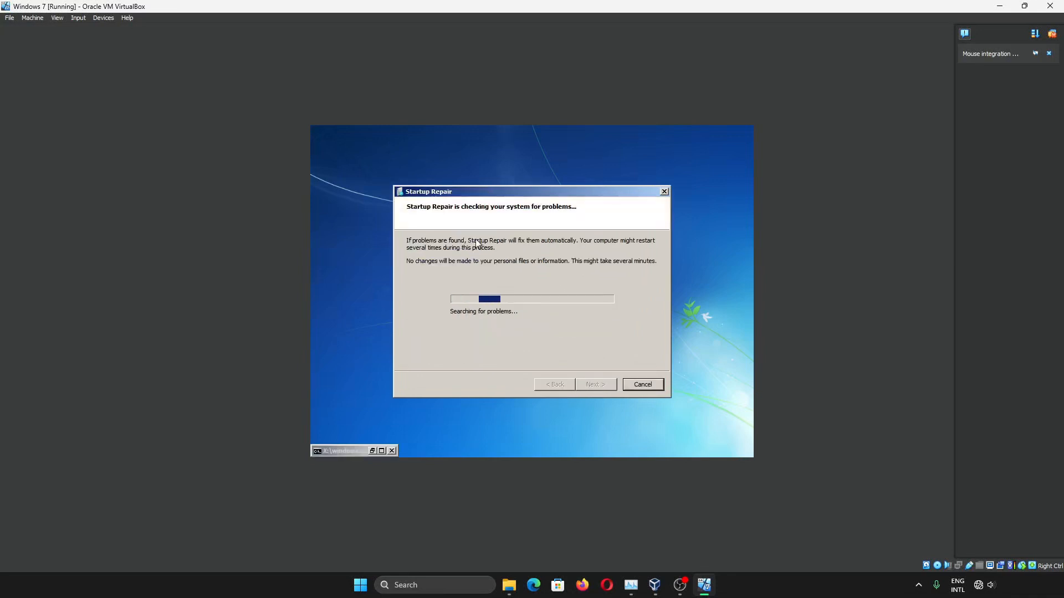
click(498, 355)
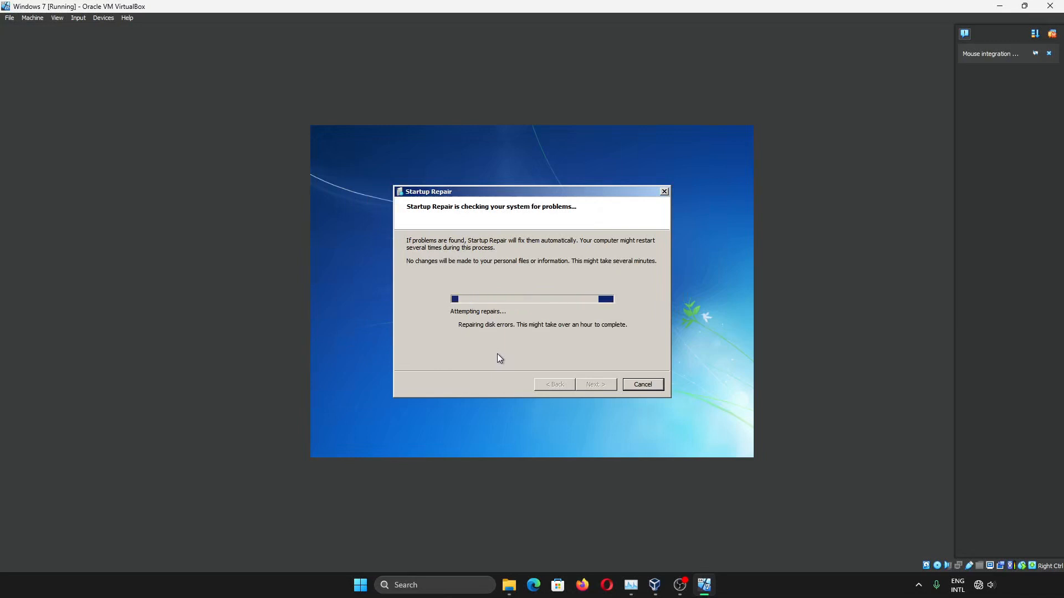
click(472, 294)
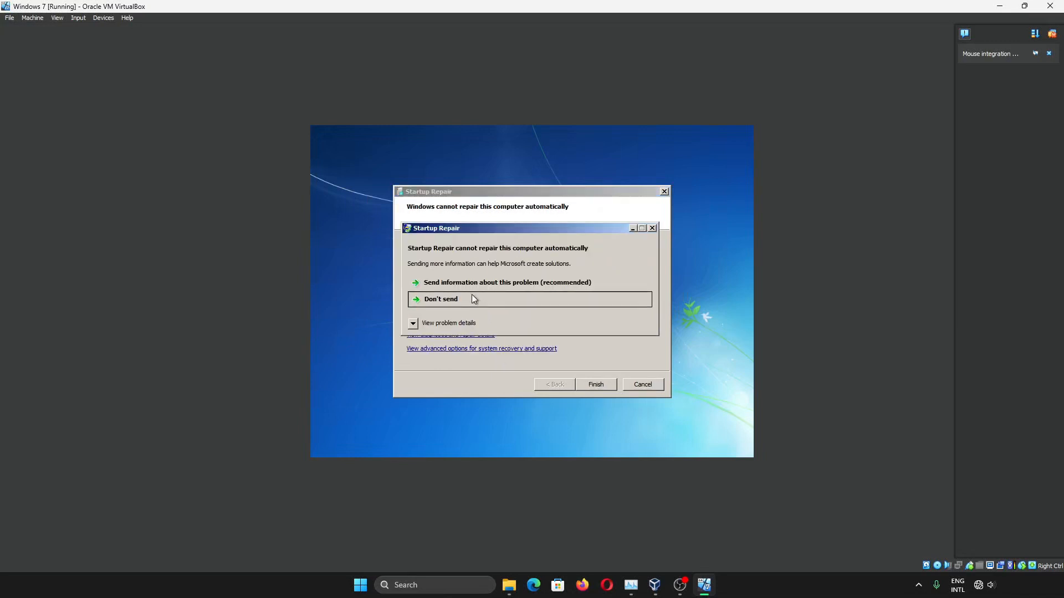
click(585, 383)
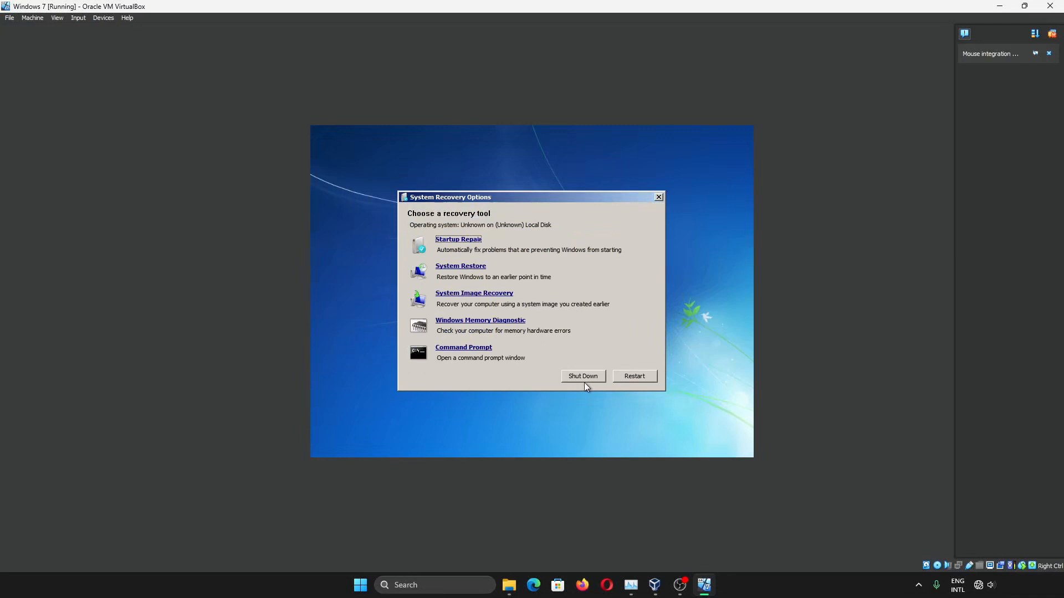
- Try the System Restore recovery tool, dismiss its message and close the recovery options
click(466, 268)
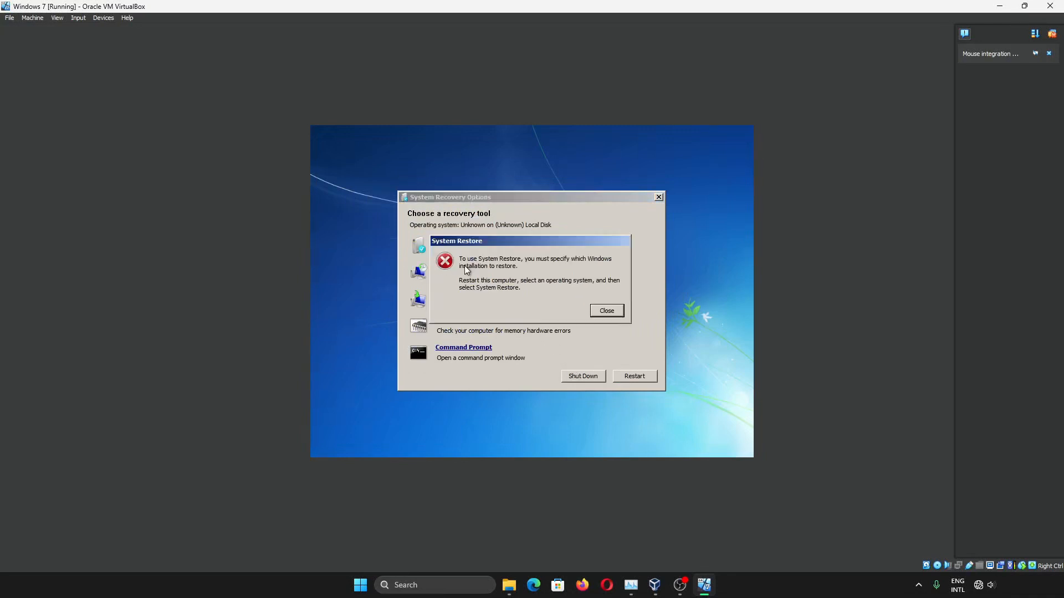
click(619, 312)
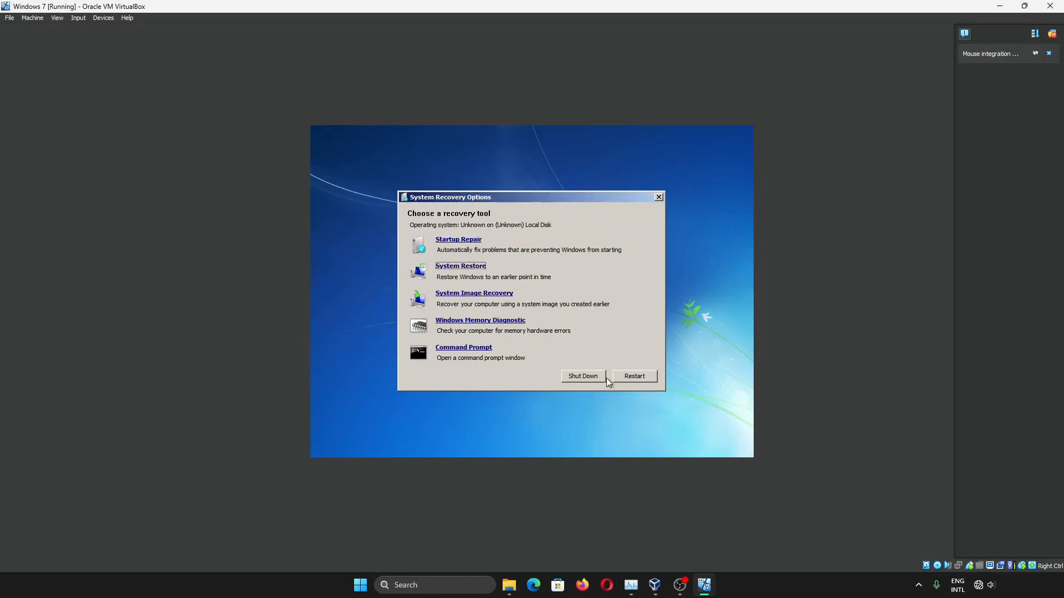
click(657, 198)
- Reopen the computer repair options, try to restore from a system image, and cancel after checking the advanced image sources
click(421, 383)
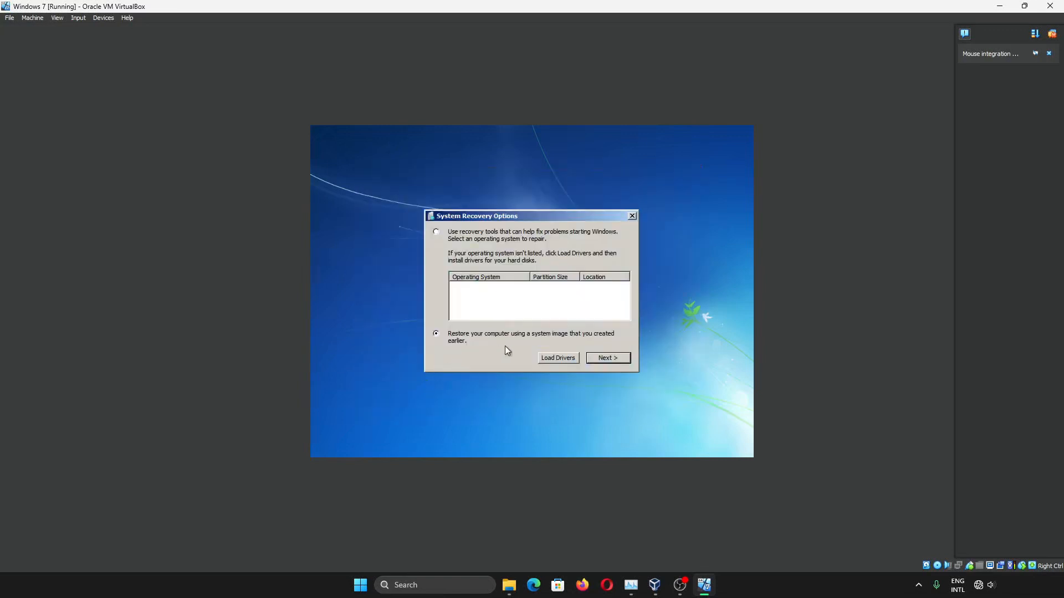
click(607, 359)
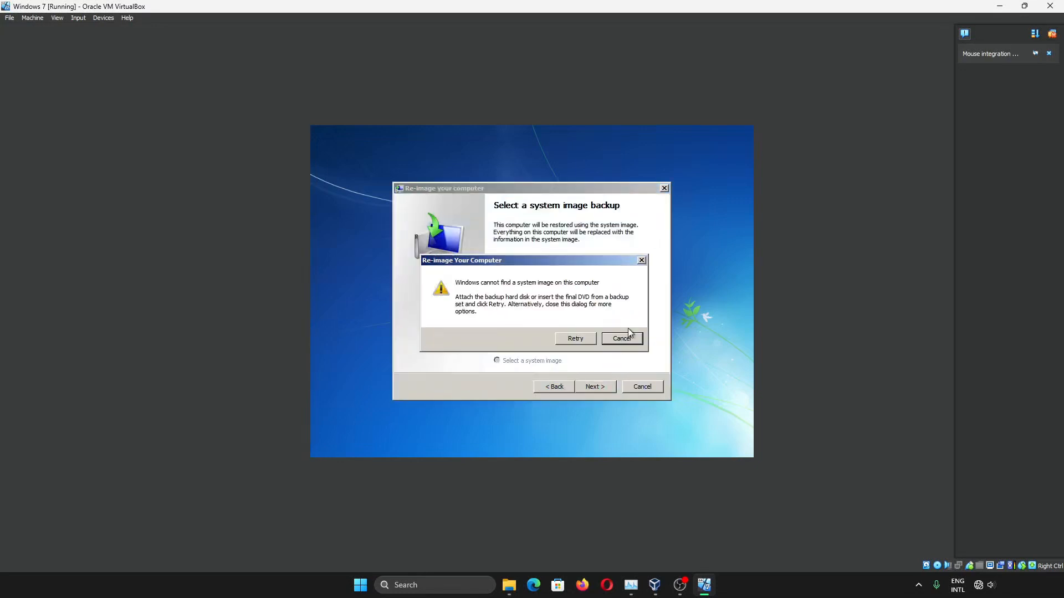
click(625, 337)
click(596, 386)
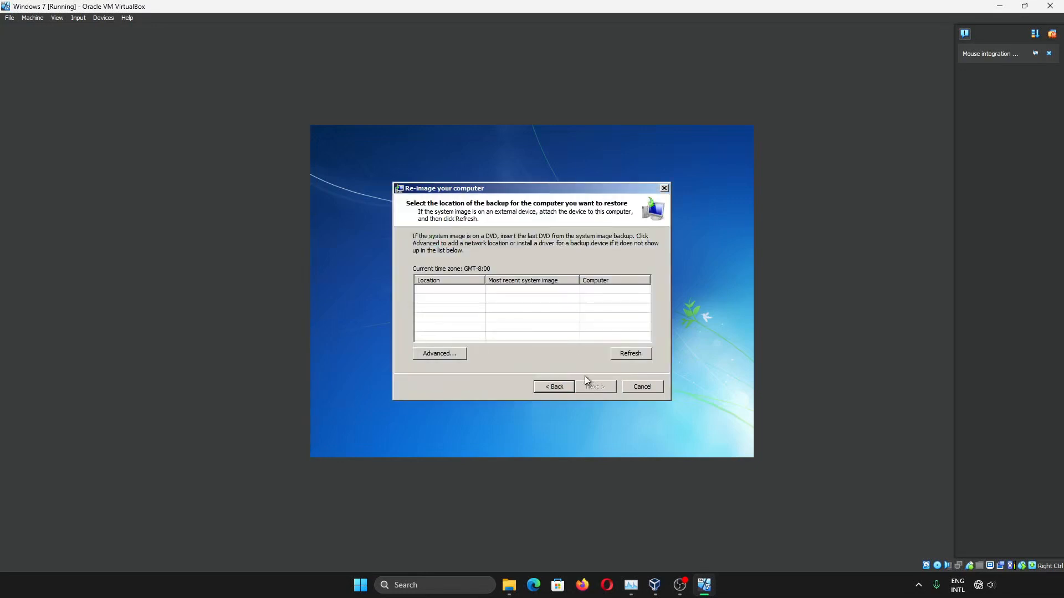
click(454, 354)
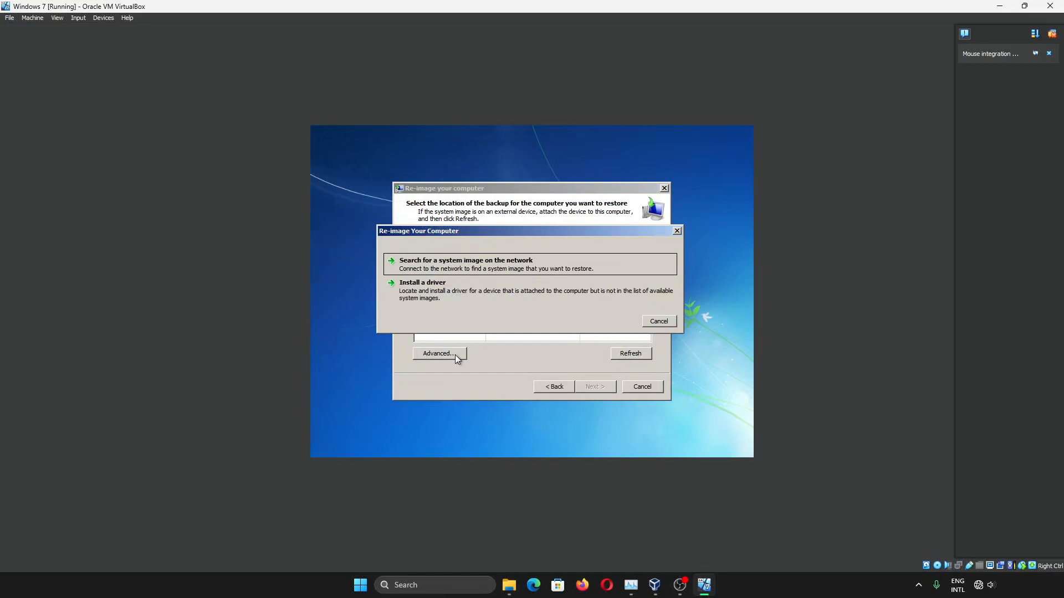
click(653, 325)
click(642, 387)
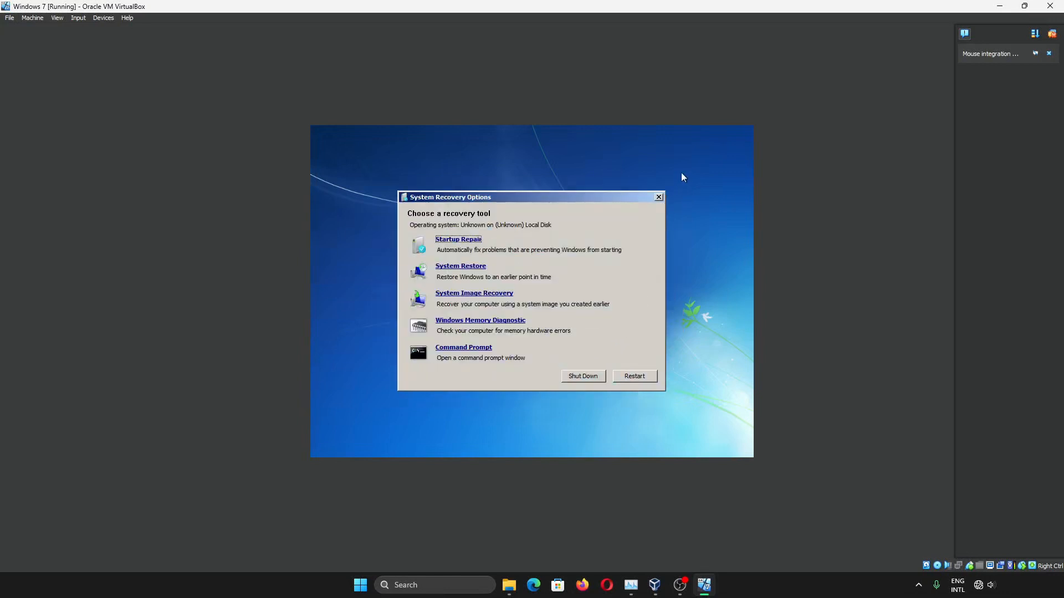
- Insert neon-testing-20230801-0349.iso into the virtual optical drive and check that it is the selected disk
click(79, 17)
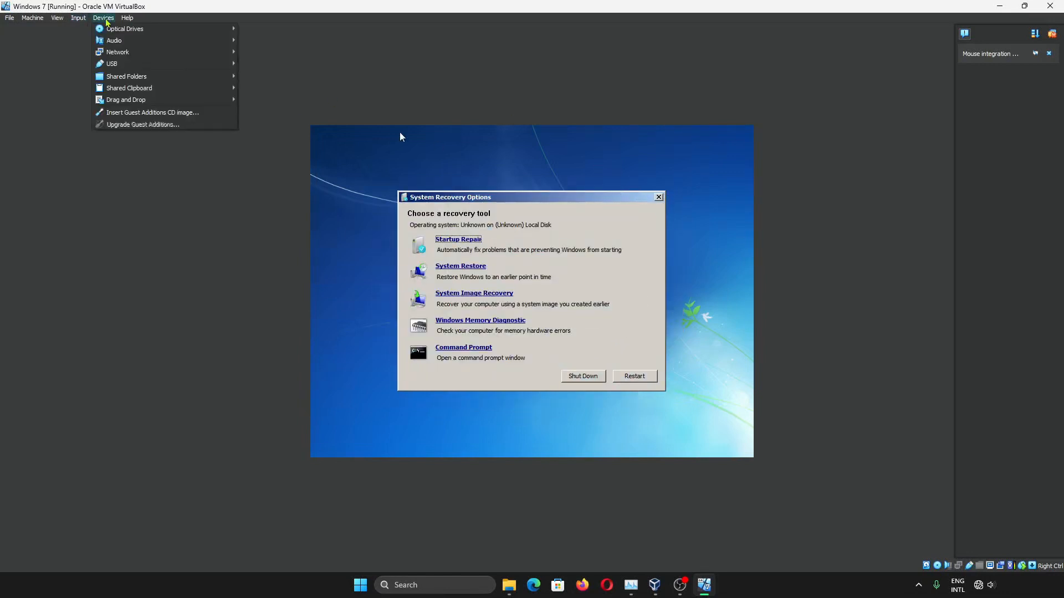
mouse_move(103, 18)
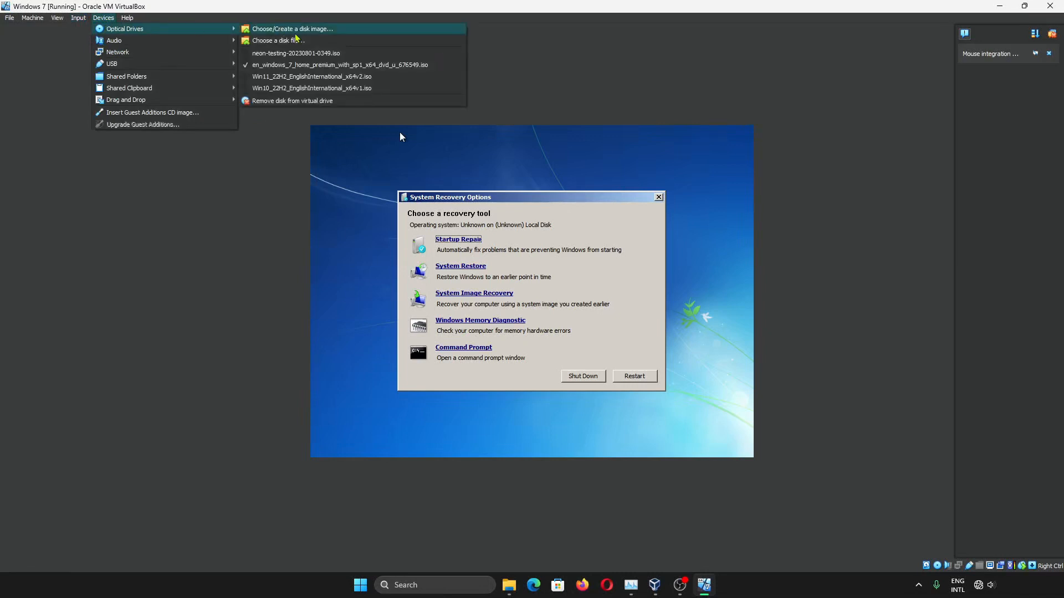
click(310, 53)
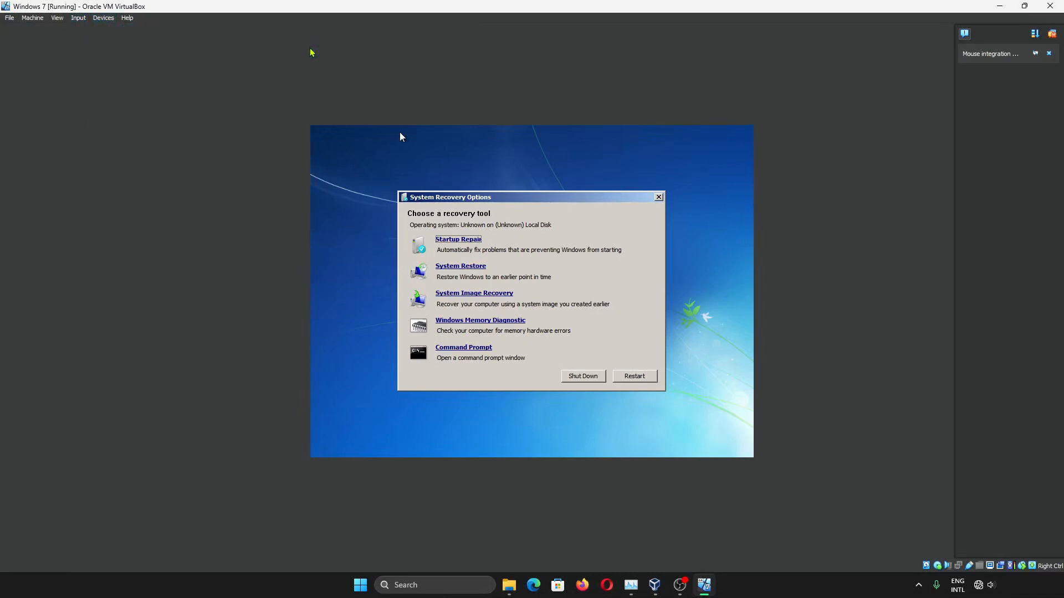
click(103, 18)
mouse_move(182, 30)
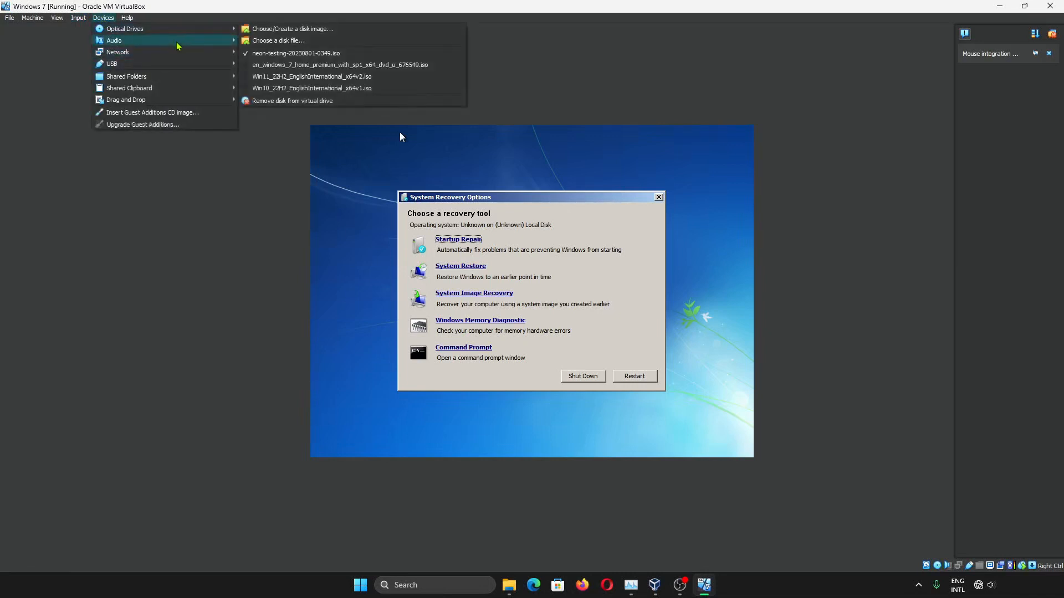
click(634, 99)
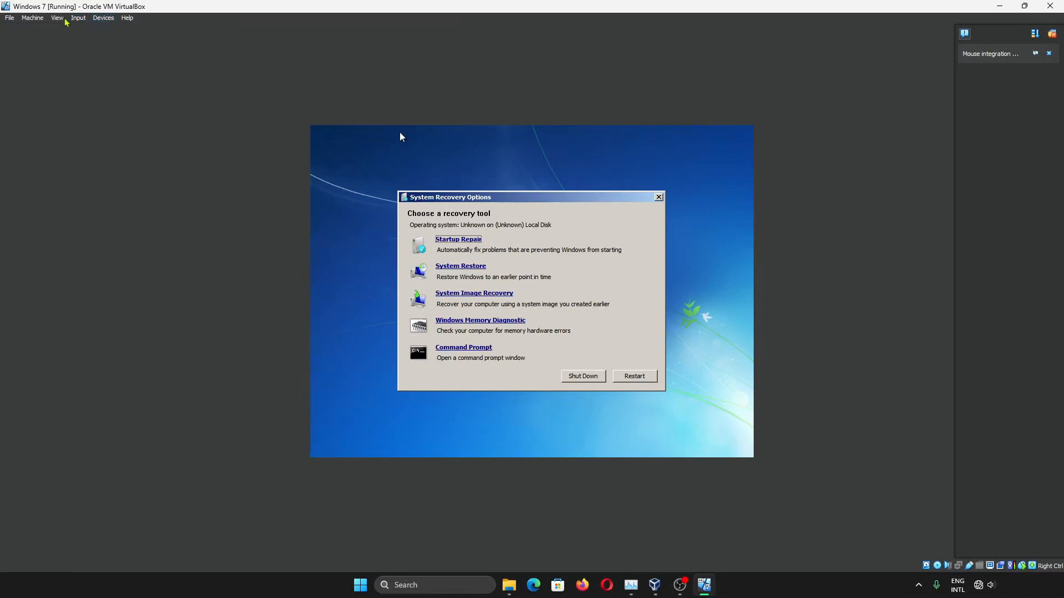
- Reset the Windows 7 virtual machine to boot it from the KDE neon live disc
click(33, 18)
click(67, 101)
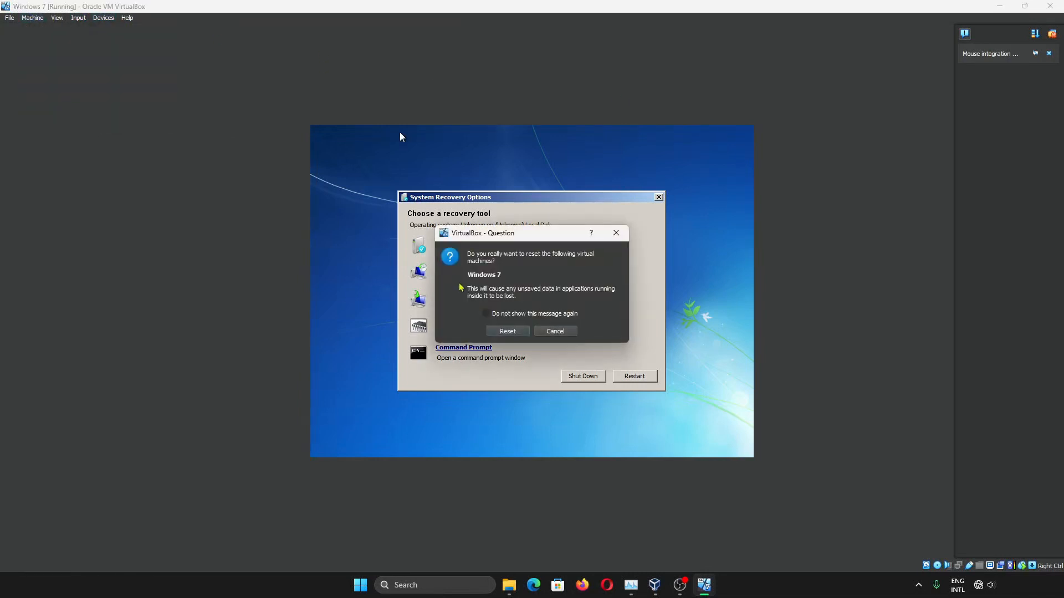
click(509, 330)
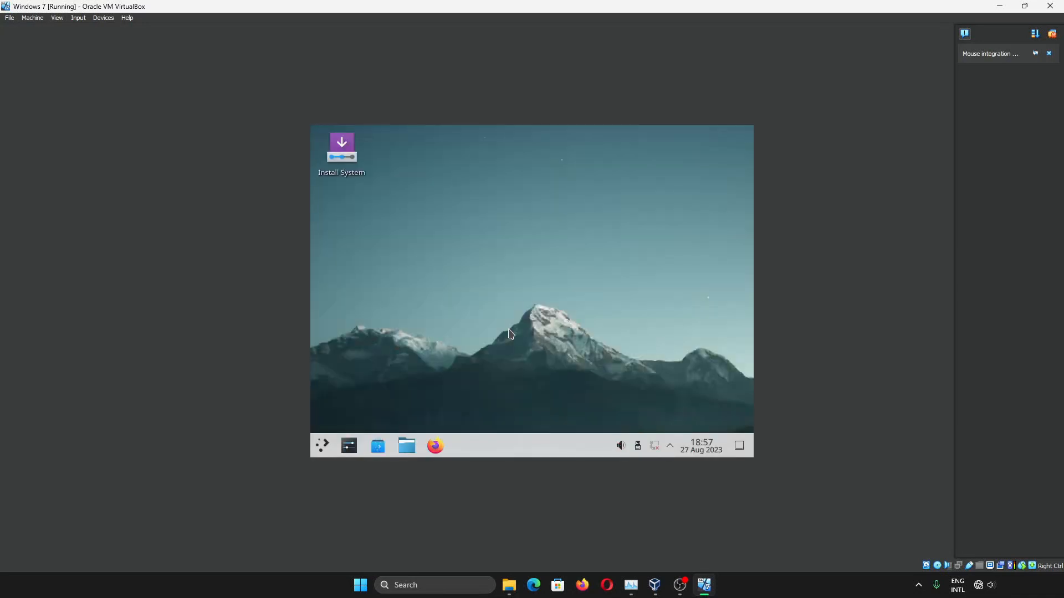
- Start the KDE neon installer and accept the default language, location and keyboard settings to reach partitioning
click(356, 159)
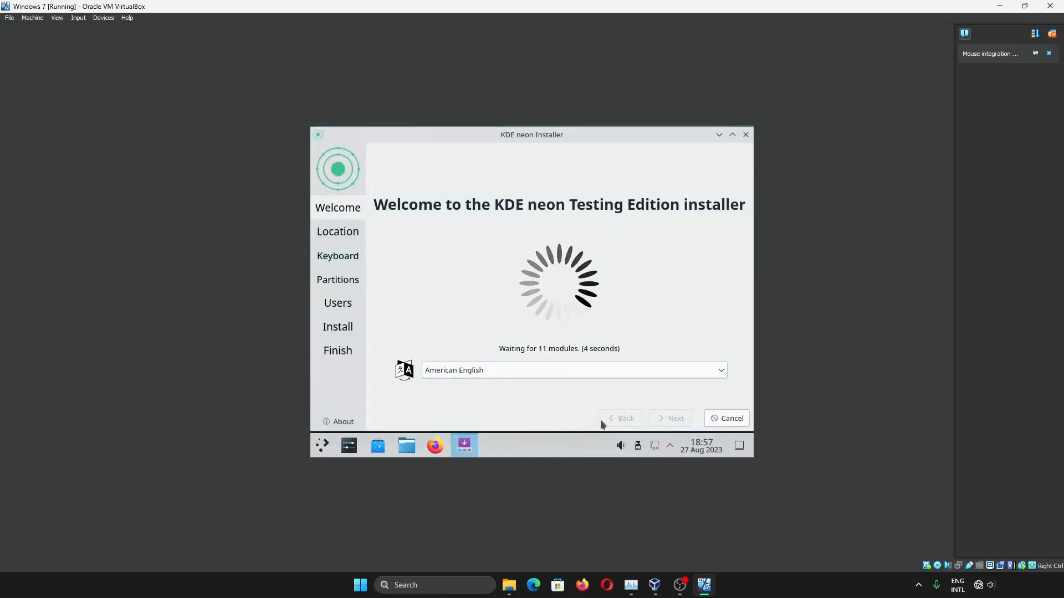
click(667, 421)
click(667, 423)
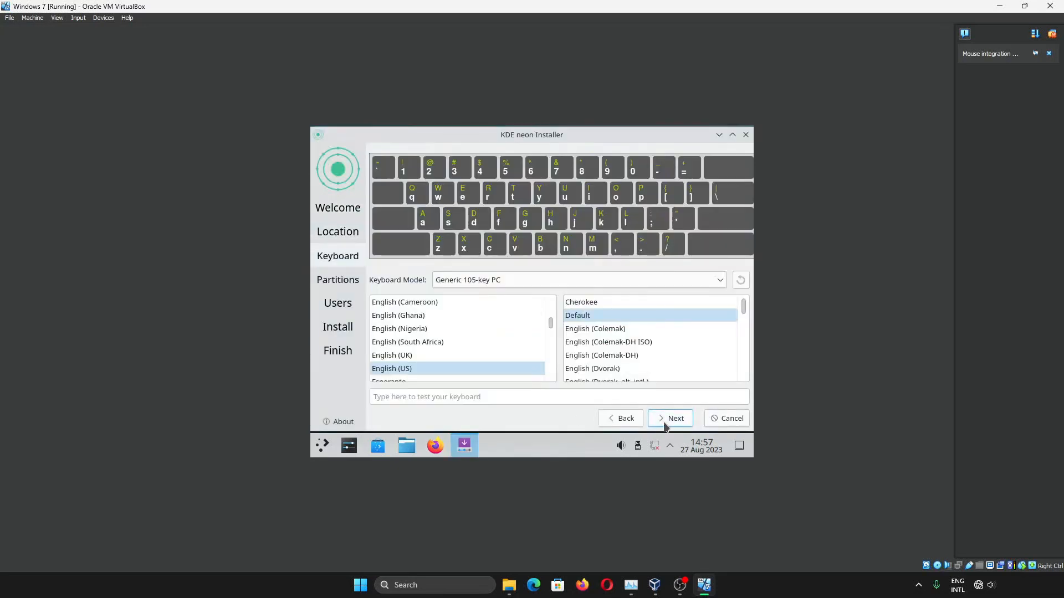
click(664, 424)
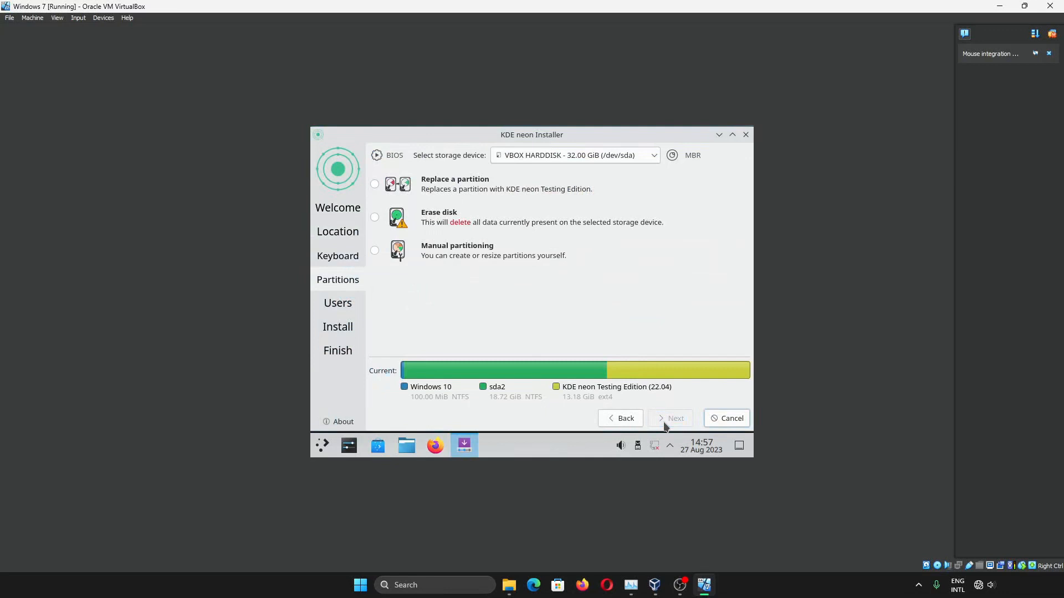
- Try to delete the ext4 partition /dev/sda3 with the installer's manual partitioning, and cancel the installation
click(376, 249)
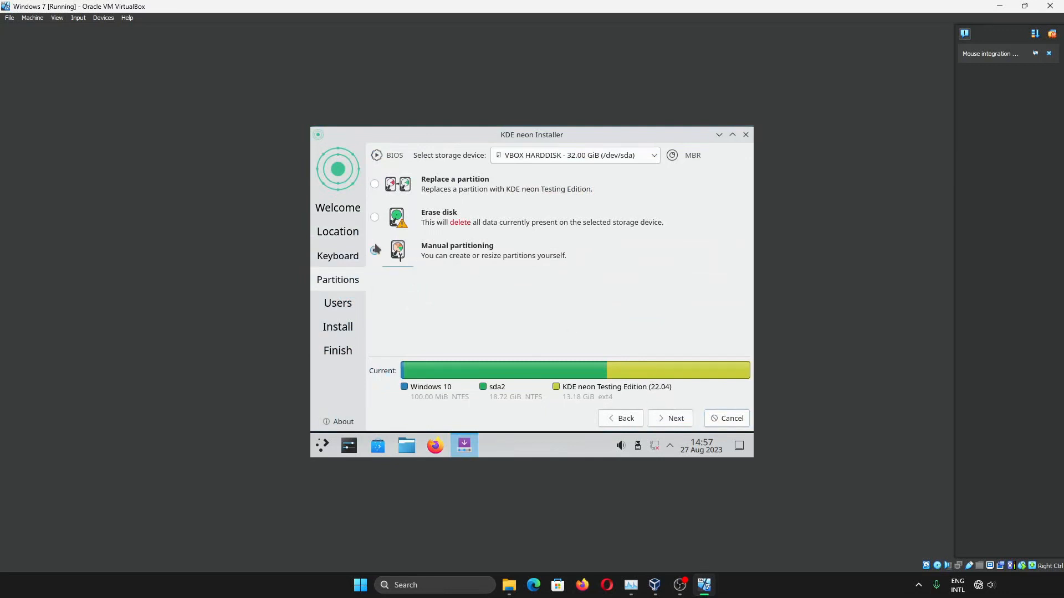
click(667, 420)
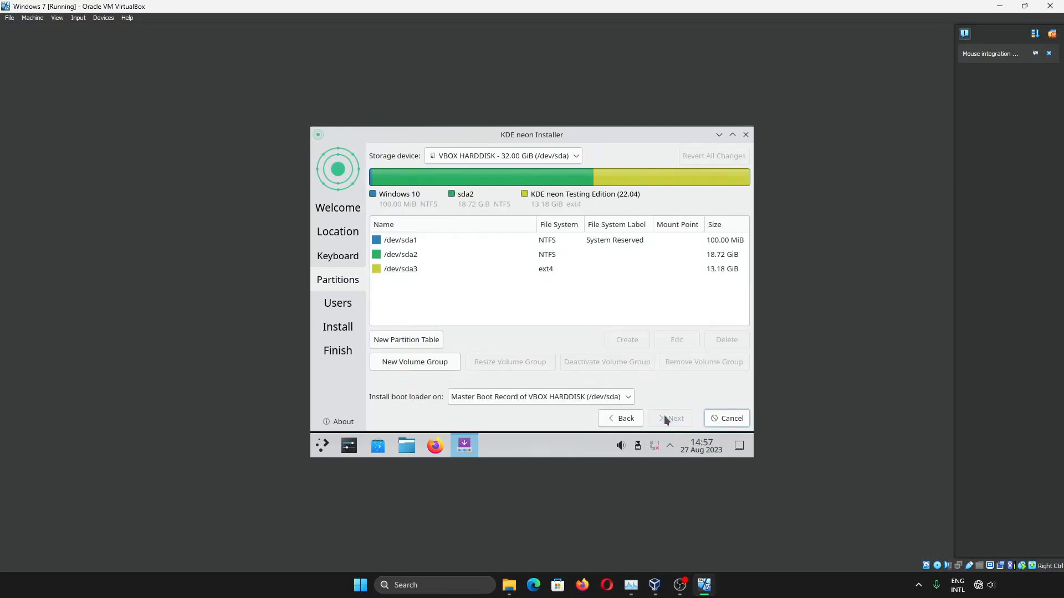
click(417, 271)
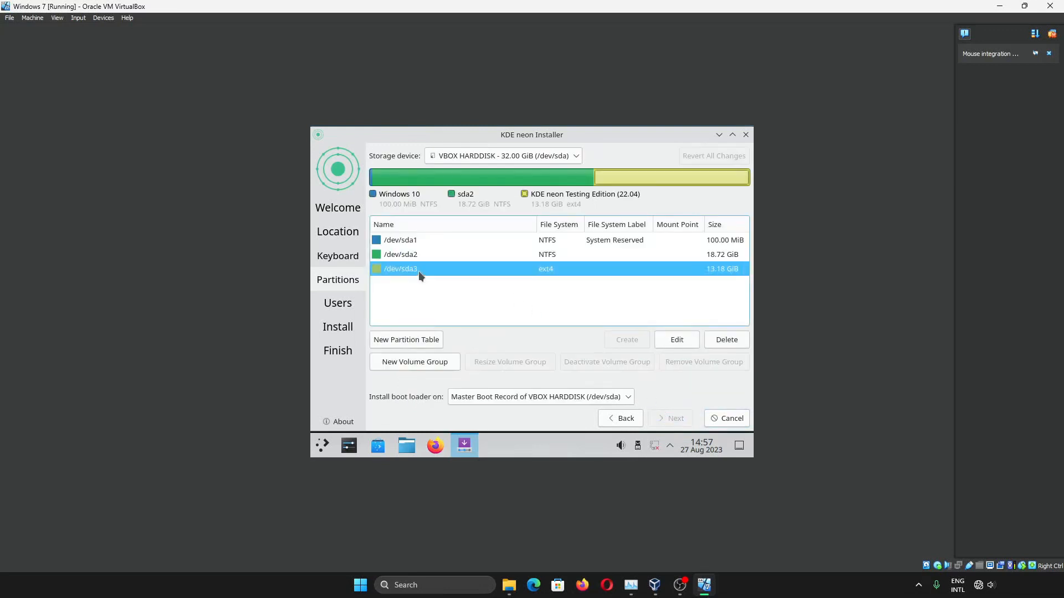
click(727, 340)
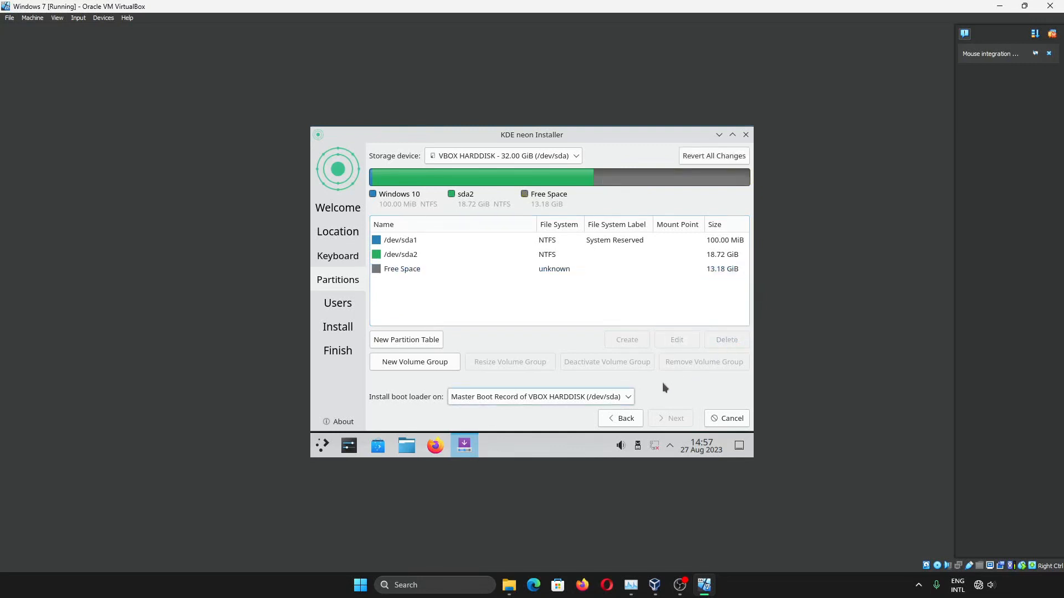
click(725, 413)
click(570, 291)
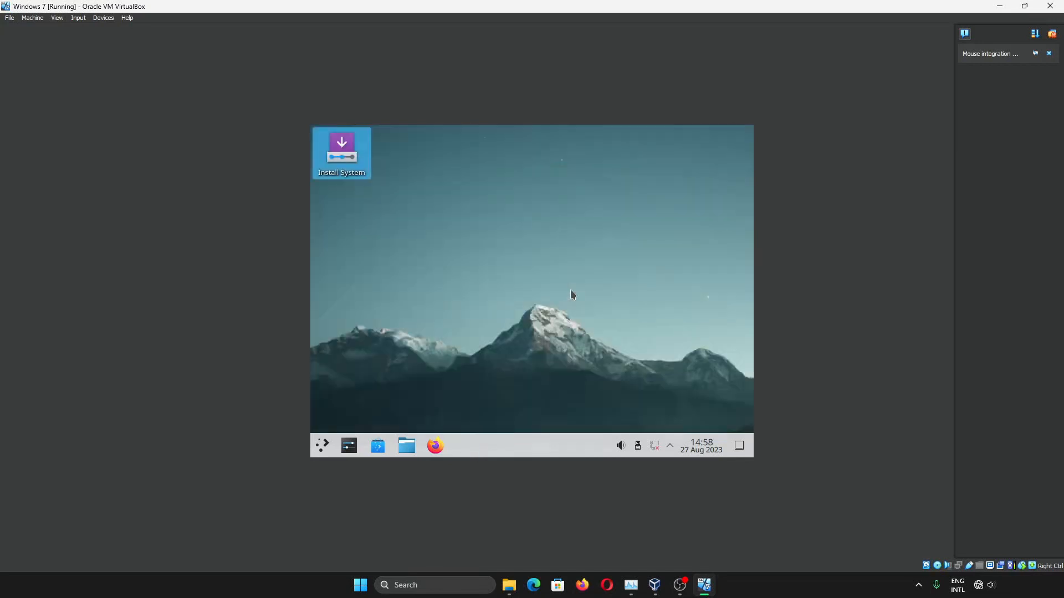
- Search the live session's applications for "disk" and open KDE Partition Manager
click(320, 449)
text(d)
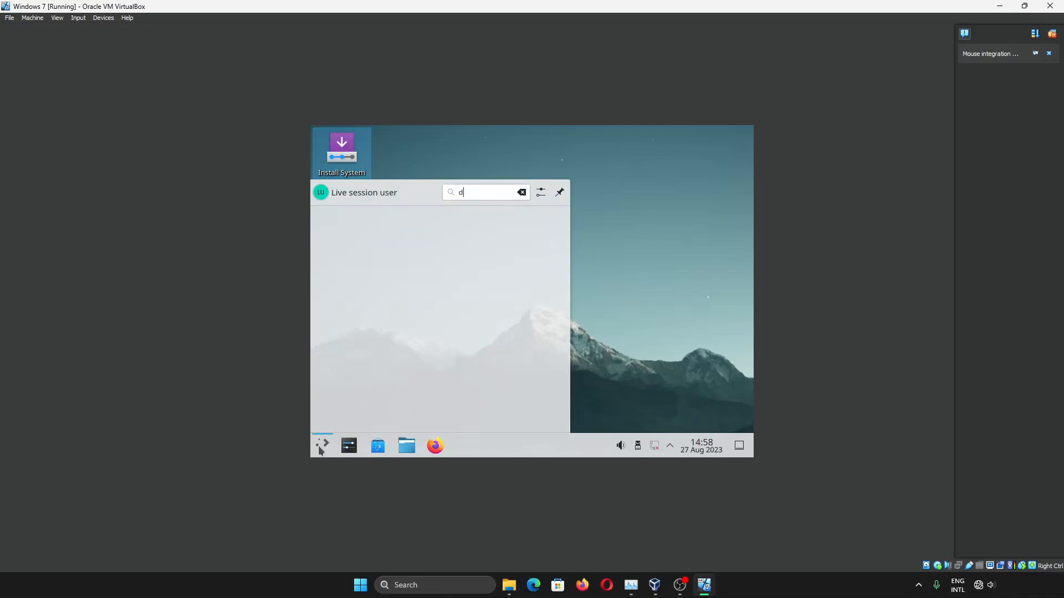
text(isk)
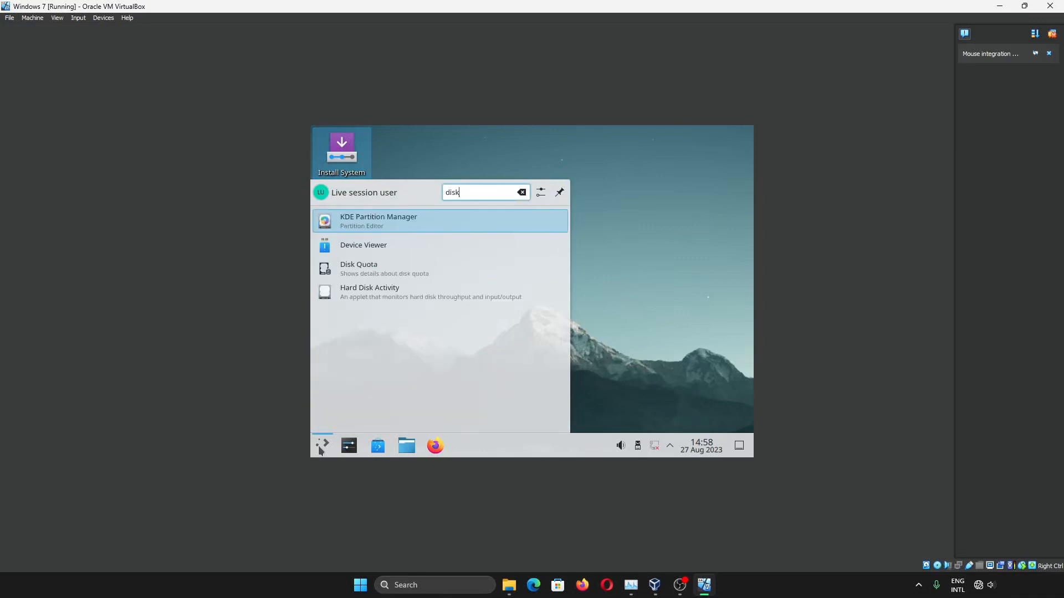
key(Return)
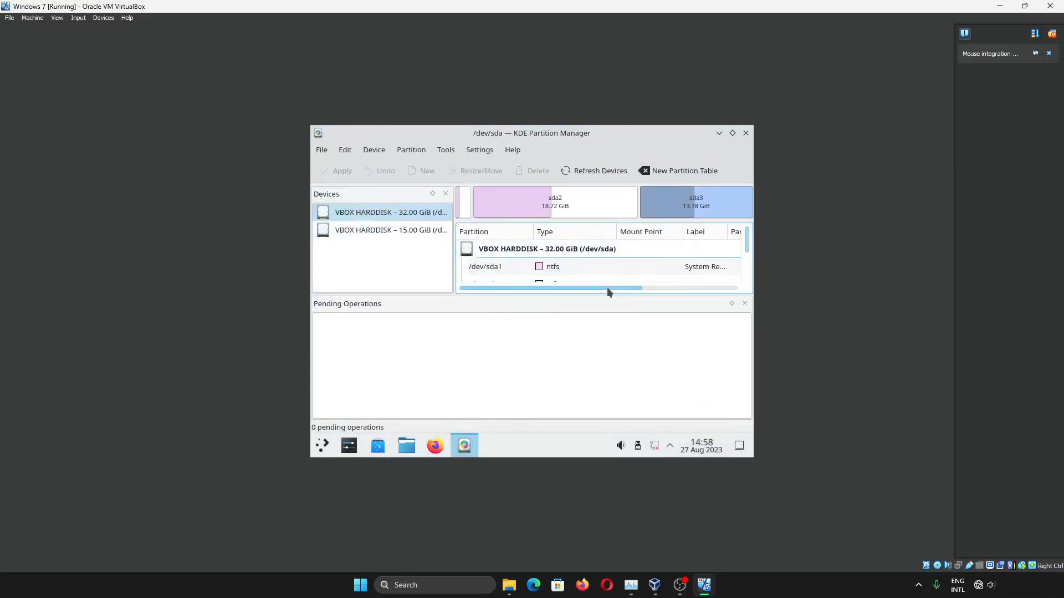
- Mark the ext4 partition /dev/sda3 on the 32 GiB disk for deletion
scroll(608, 288, down, 1)
drag(617, 296, 626, 423)
click(571, 308)
right_click(570, 308)
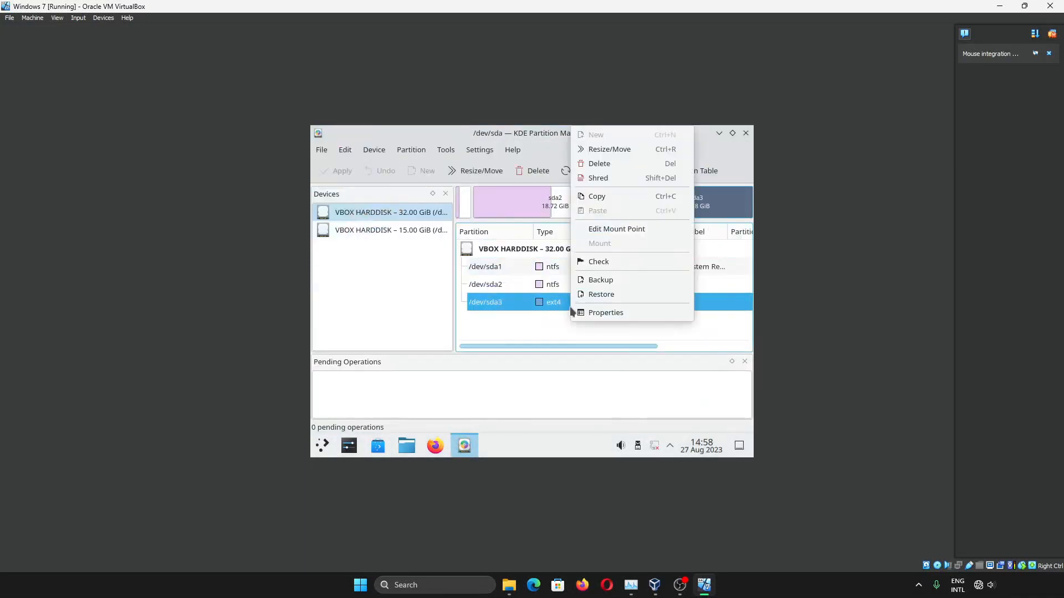
click(596, 164)
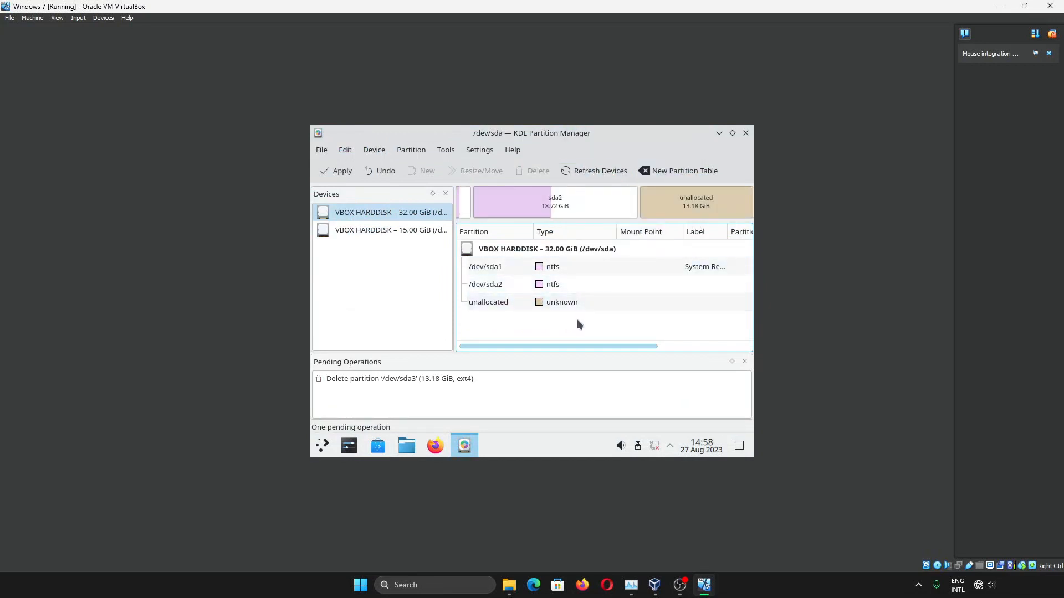
- Apply the pending deletion of /dev/sda3 and close the partition manager
click(332, 175)
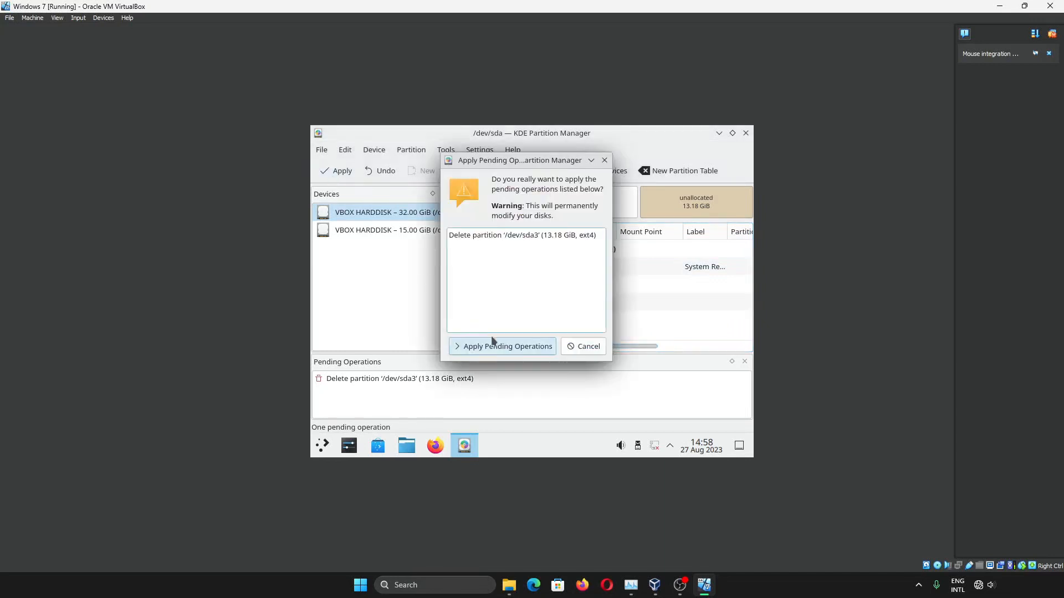
click(495, 346)
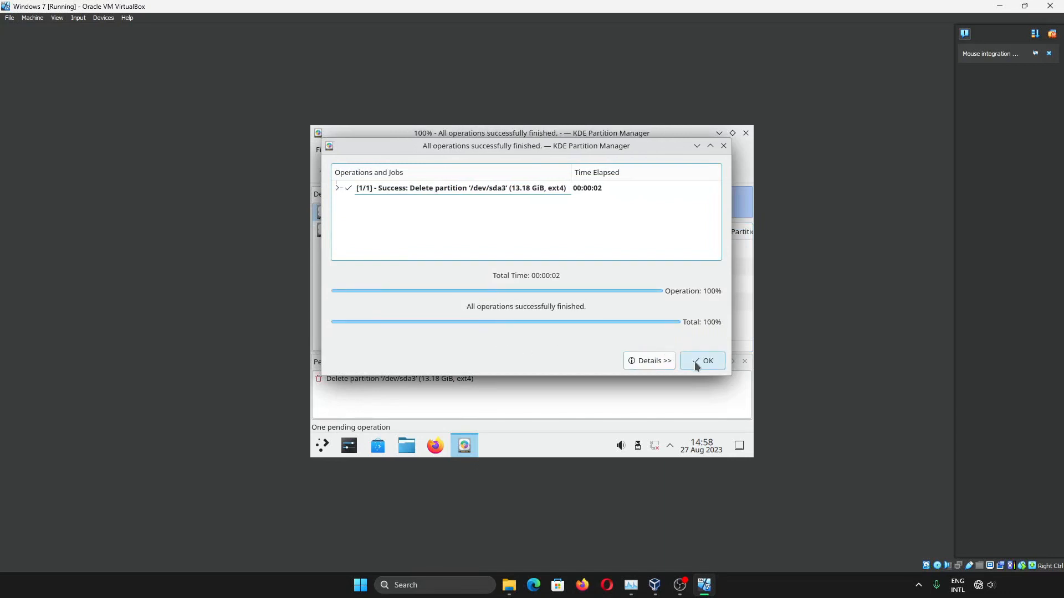
click(696, 362)
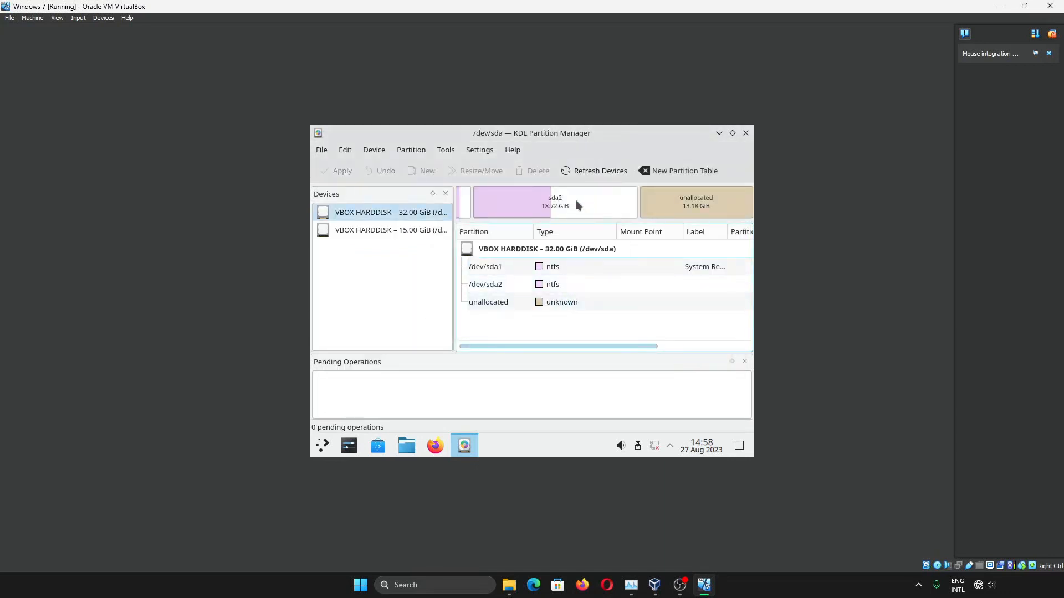
click(392, 213)
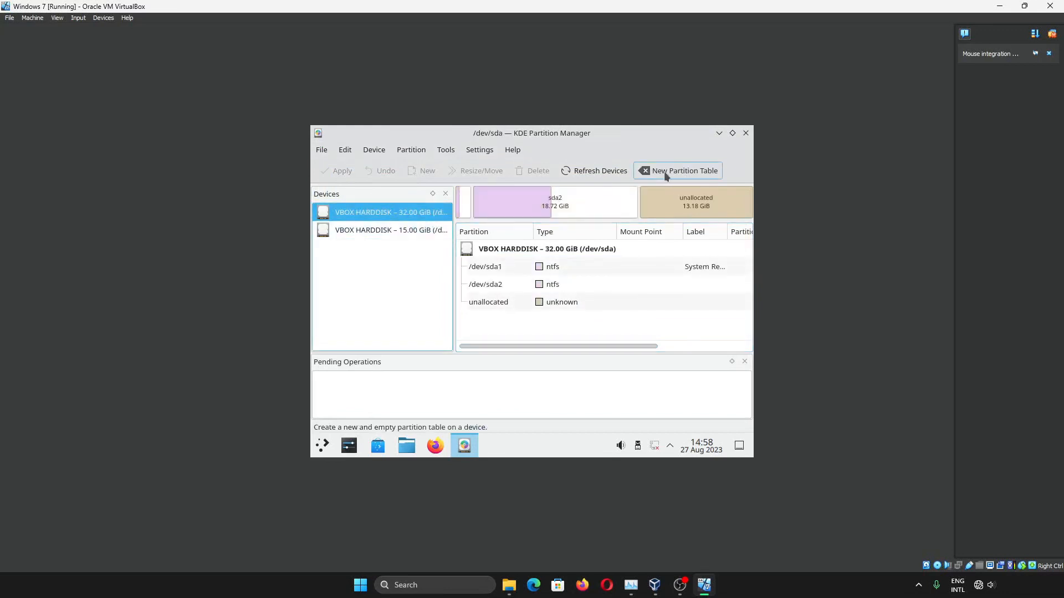
click(745, 134)
- Leave the KDE neon live session and confirm ending it
click(322, 445)
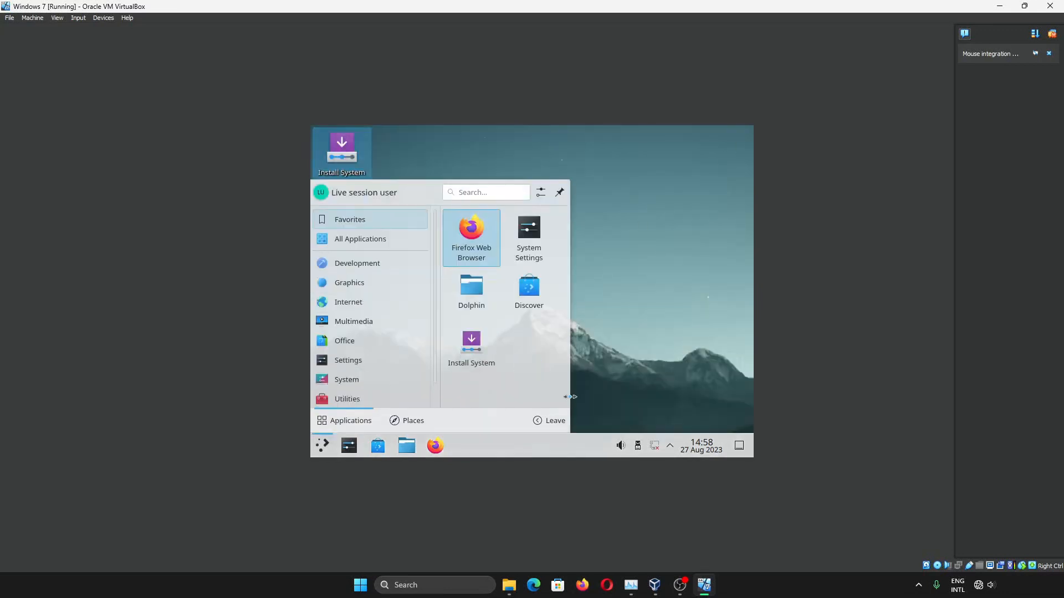
click(548, 420)
click(527, 389)
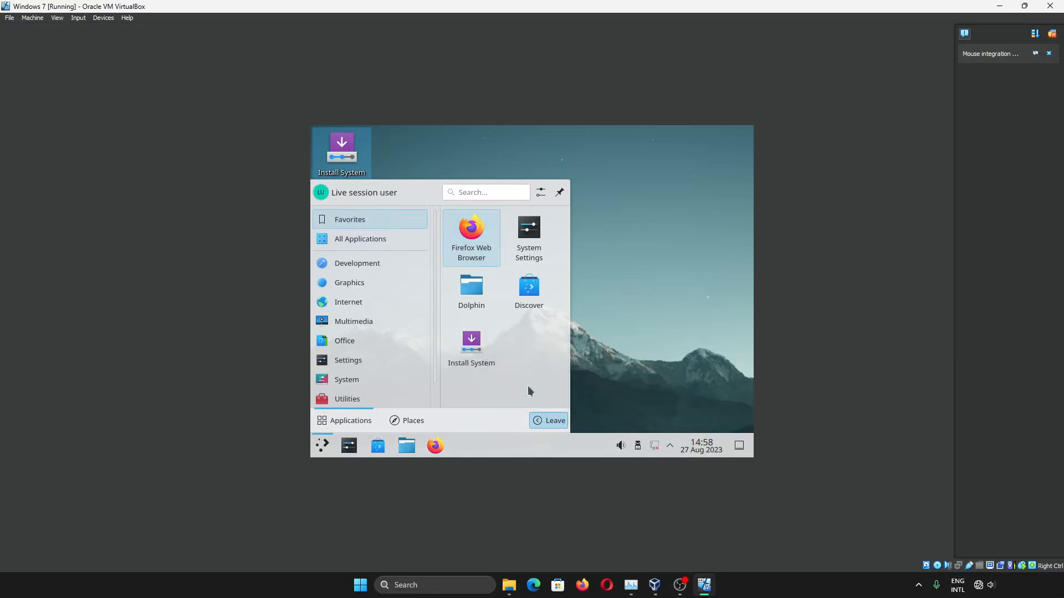
click(500, 337)
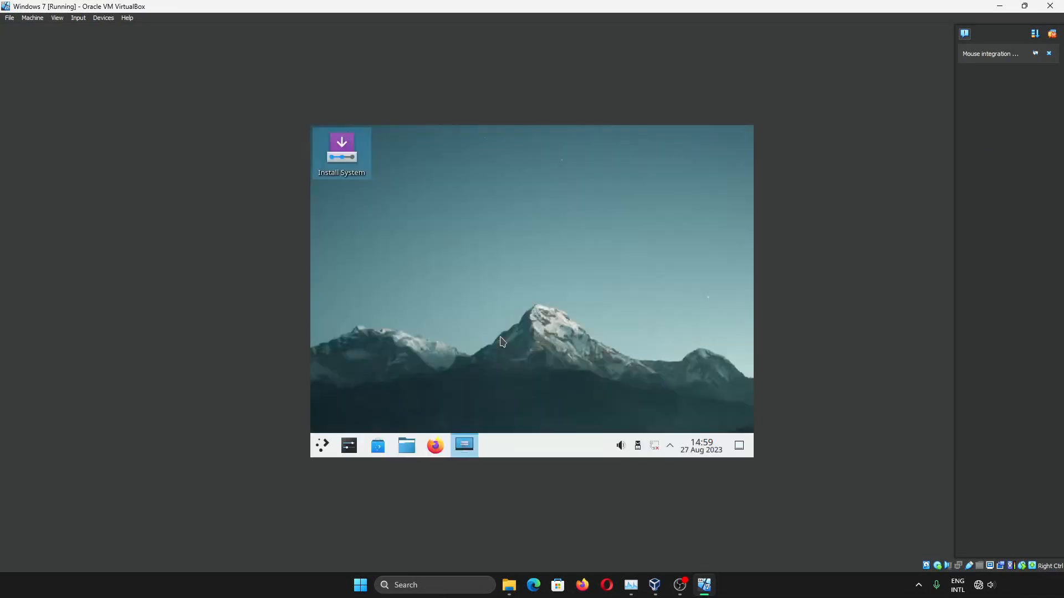
- Remove the neon-testing-20230801-0349.iso disc from the virtual optical drive
click(103, 18)
mouse_move(157, 30)
click(295, 55)
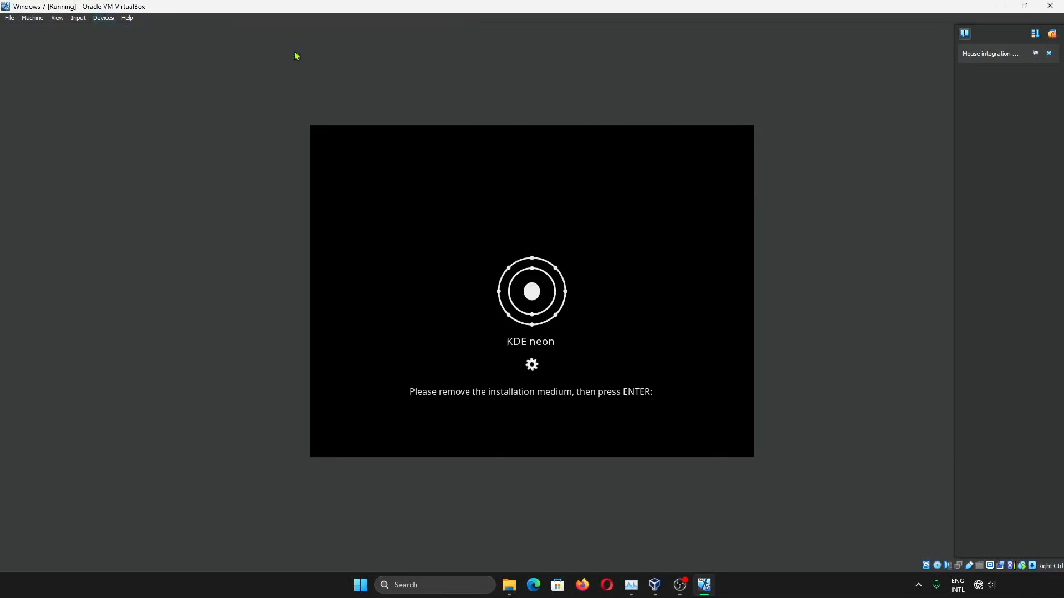
- Eject the KDE neon ISO from the virtual drive again and continue the machine's restart
click(103, 18)
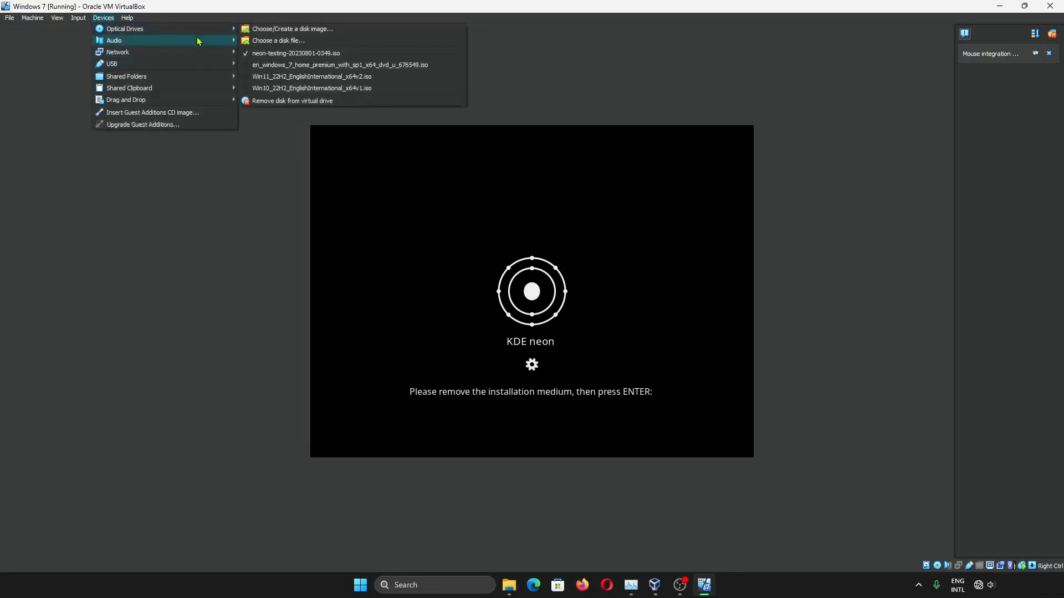
mouse_move(173, 28)
click(254, 53)
click(507, 327)
click(109, 20)
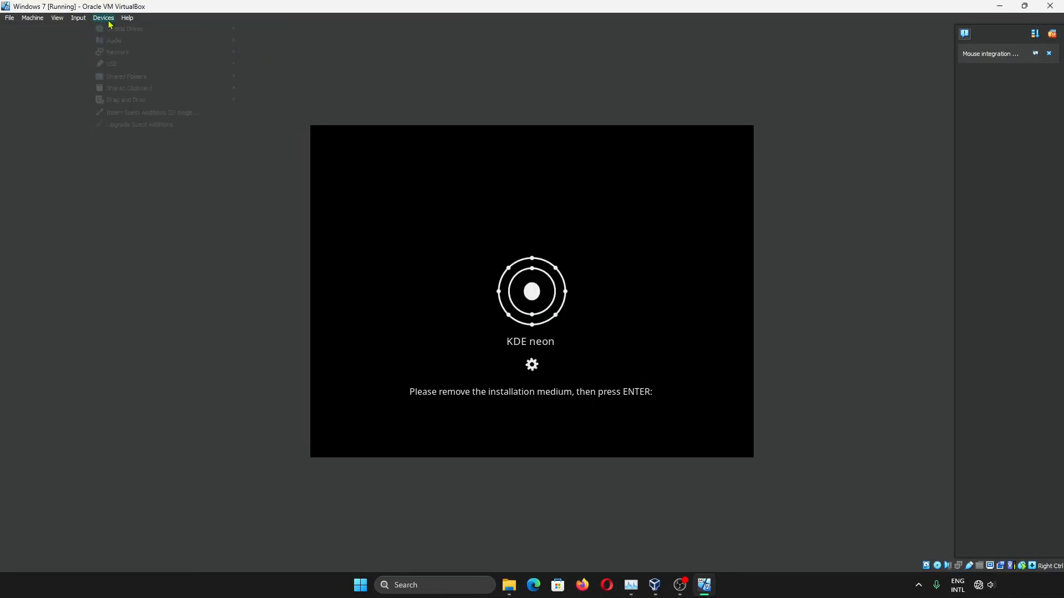
mouse_move(116, 29)
click(260, 103)
click(506, 326)
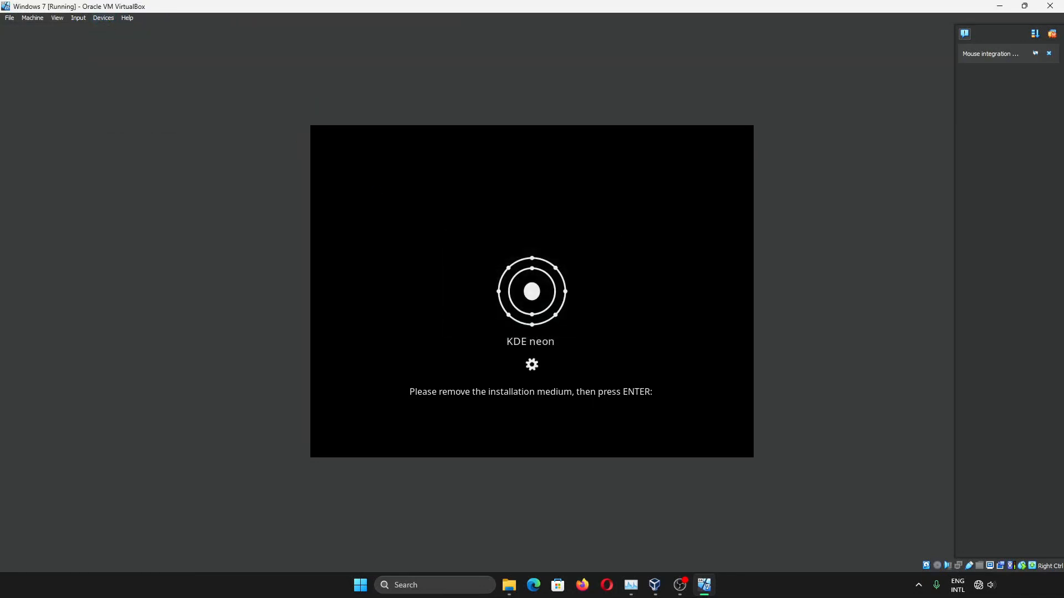
key(Return)
click(104, 19)
mouse_move(155, 30)
click(673, 8)
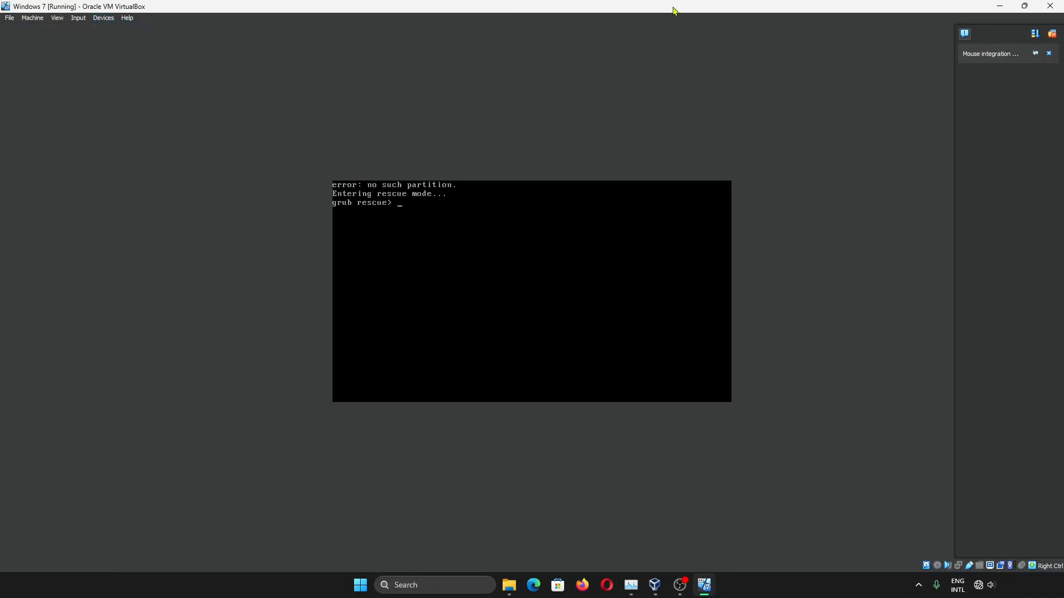
key(Return)
key(Return)
key(Return)
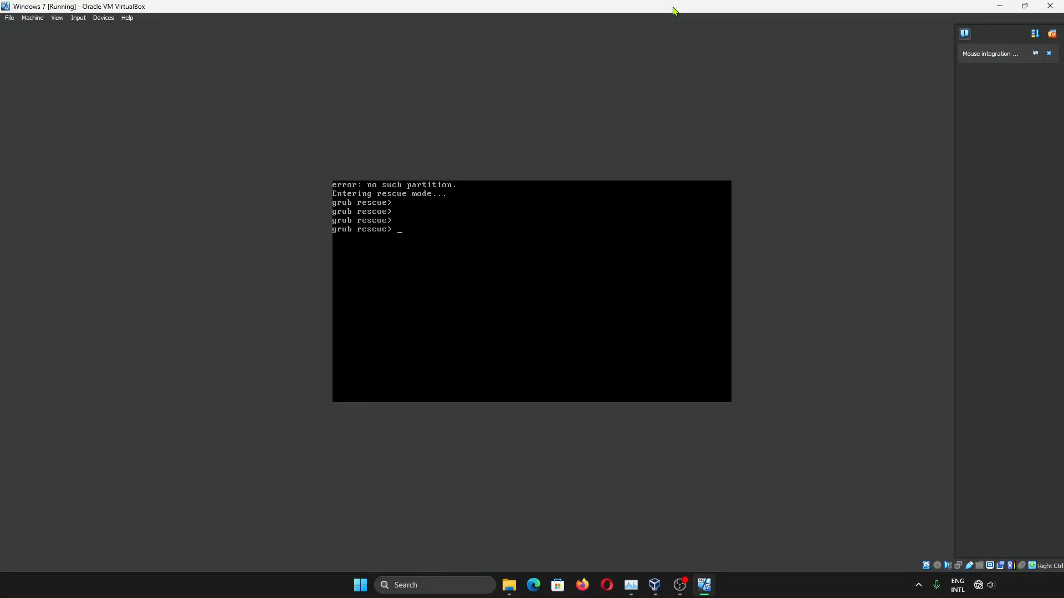
- Mount en_windows_7_home_premium_with_sp1_x64_dvd_u_676549.iso in the optical drive and reset the virtual machine
click(103, 18)
mouse_move(126, 29)
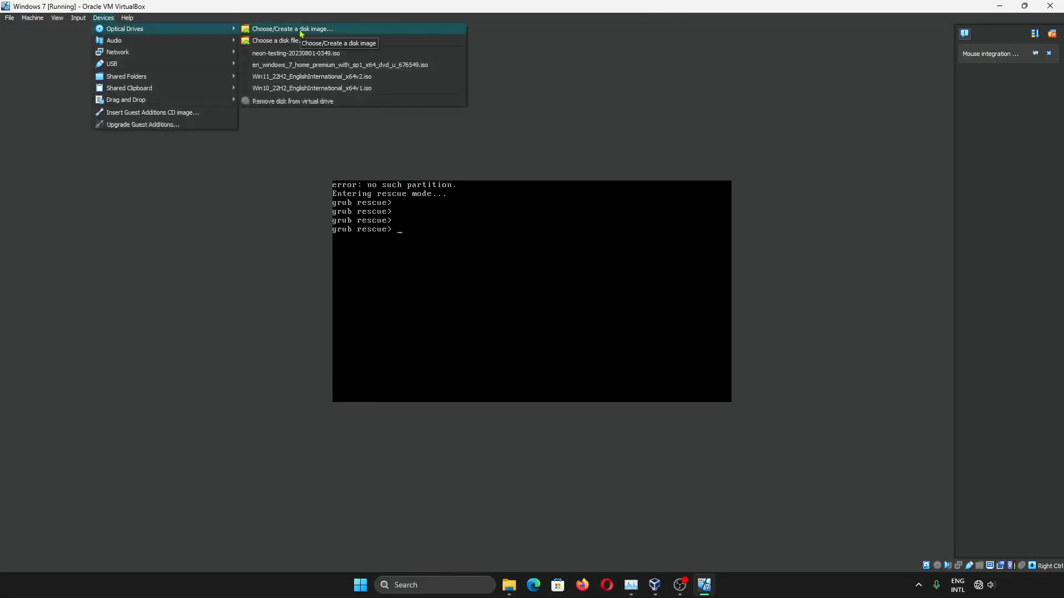
click(291, 64)
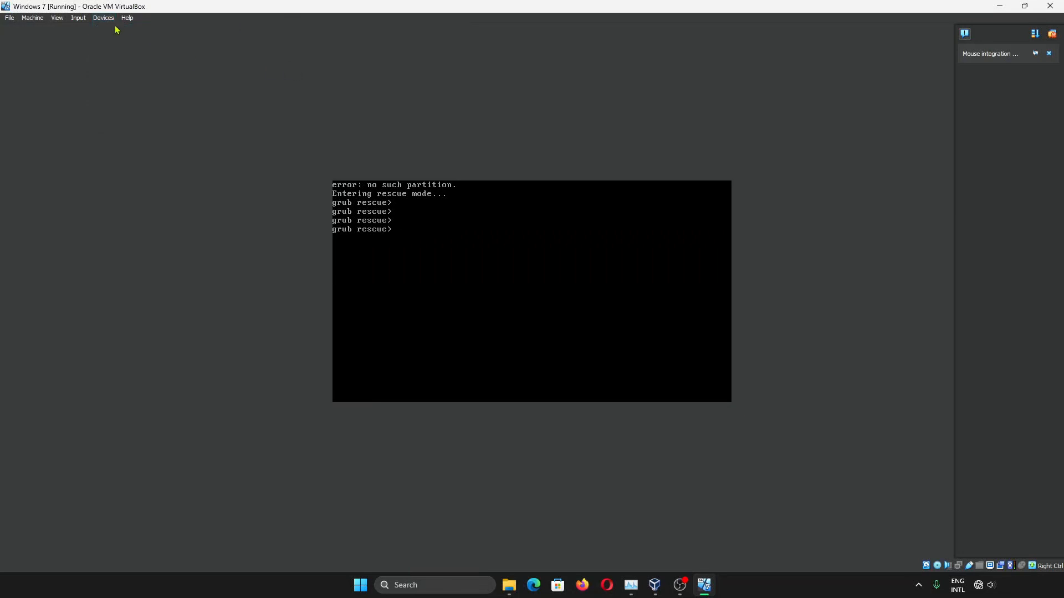
click(57, 18)
mouse_move(32, 17)
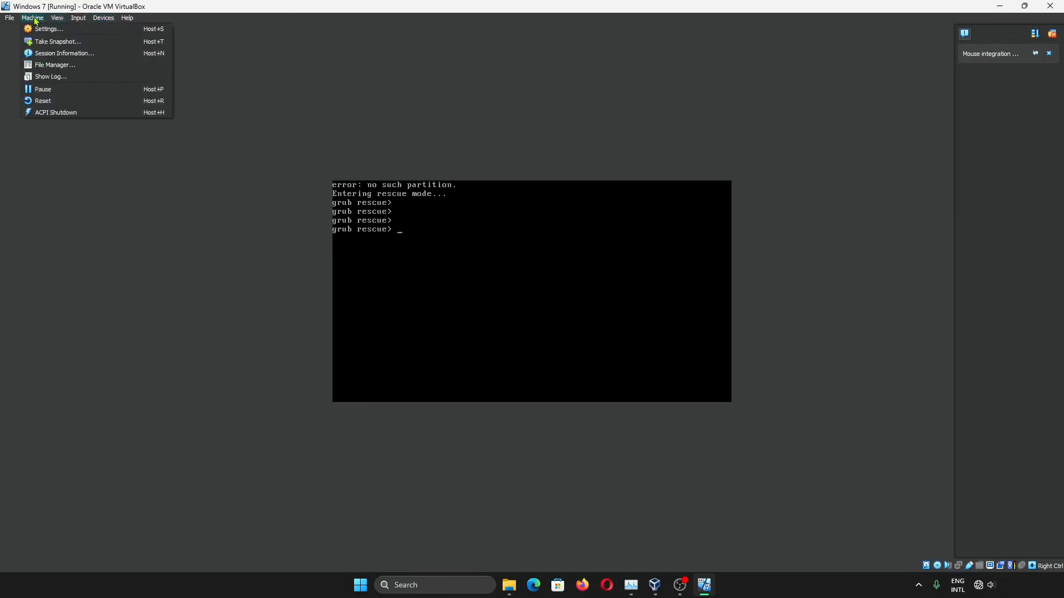
click(41, 103)
click(511, 335)
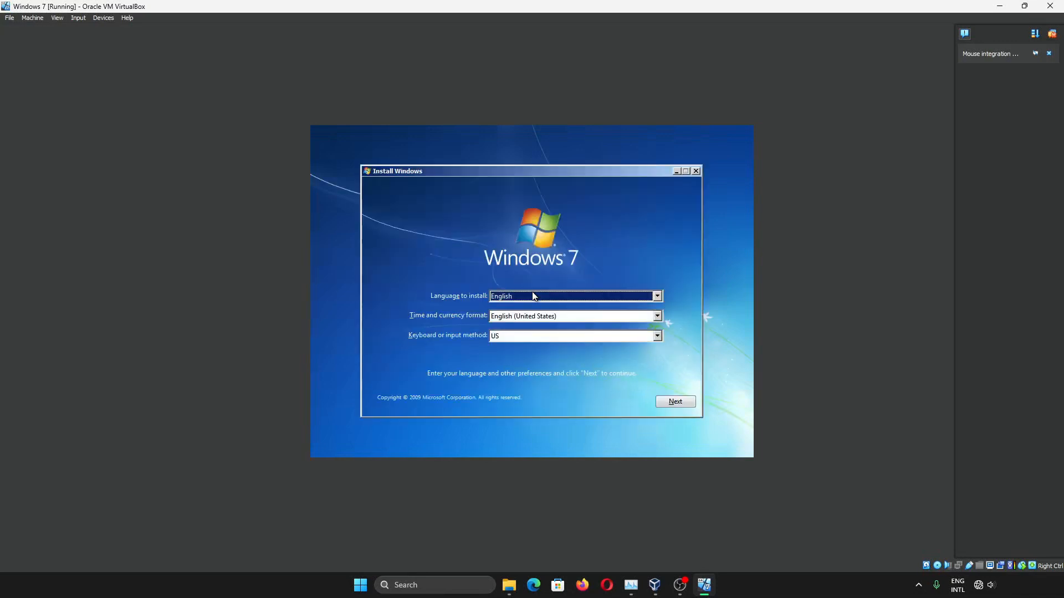
- Accept the default Windows 7 setup language settings and open a recovery Command Prompt through the computer repair options
click(675, 401)
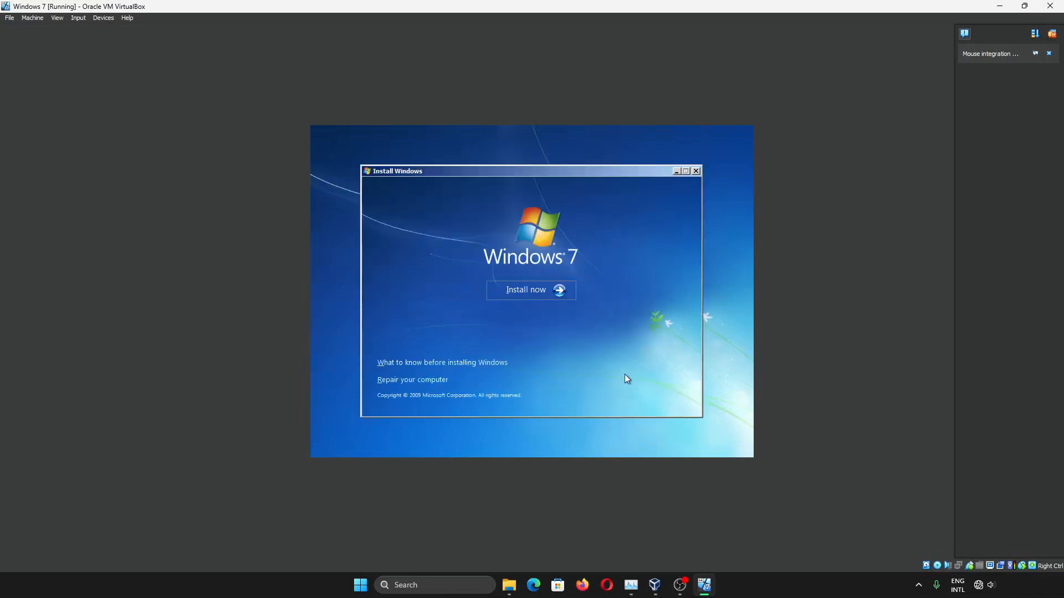
click(420, 383)
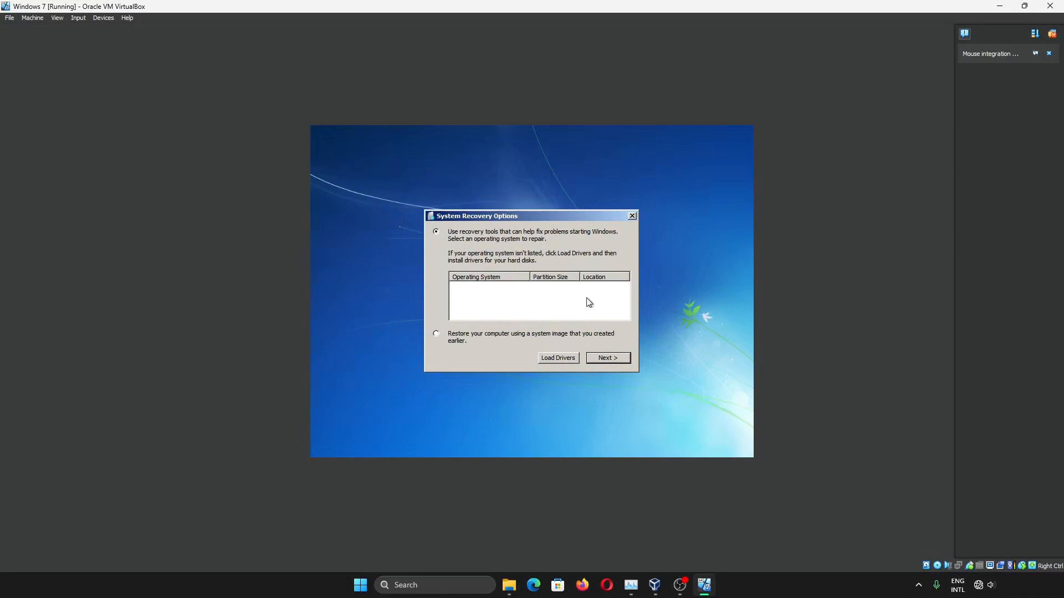
click(621, 358)
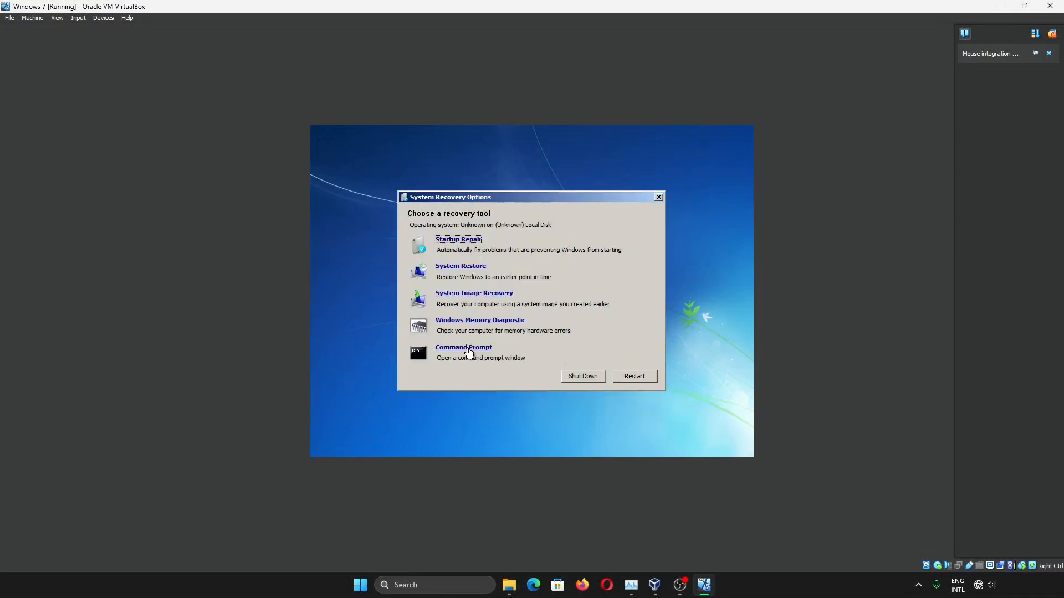
click(465, 348)
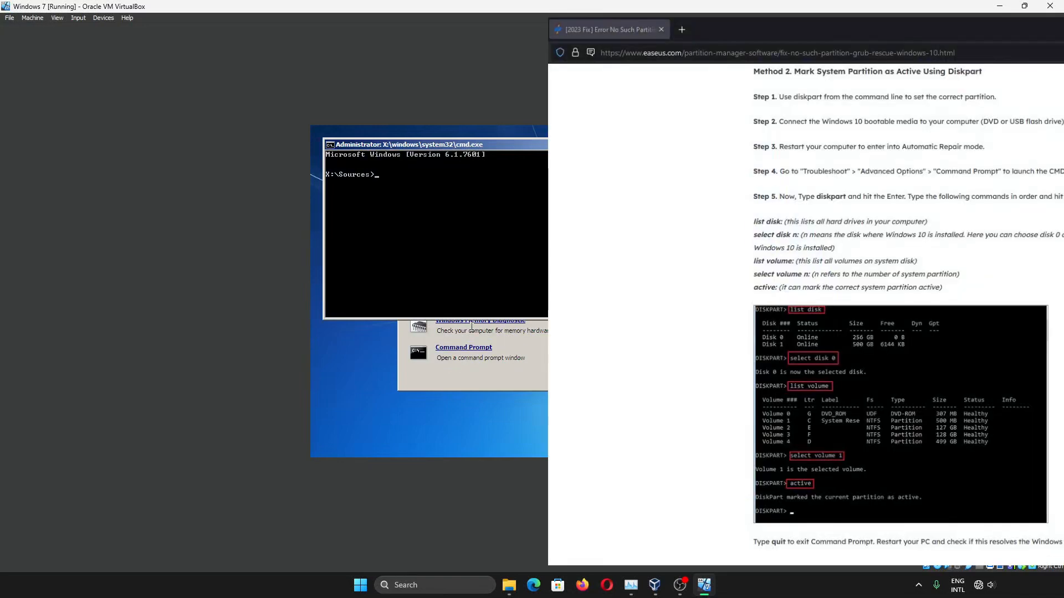
- Start diskpart, list the disks and select disk 0
text(diskpart)
key(Return)
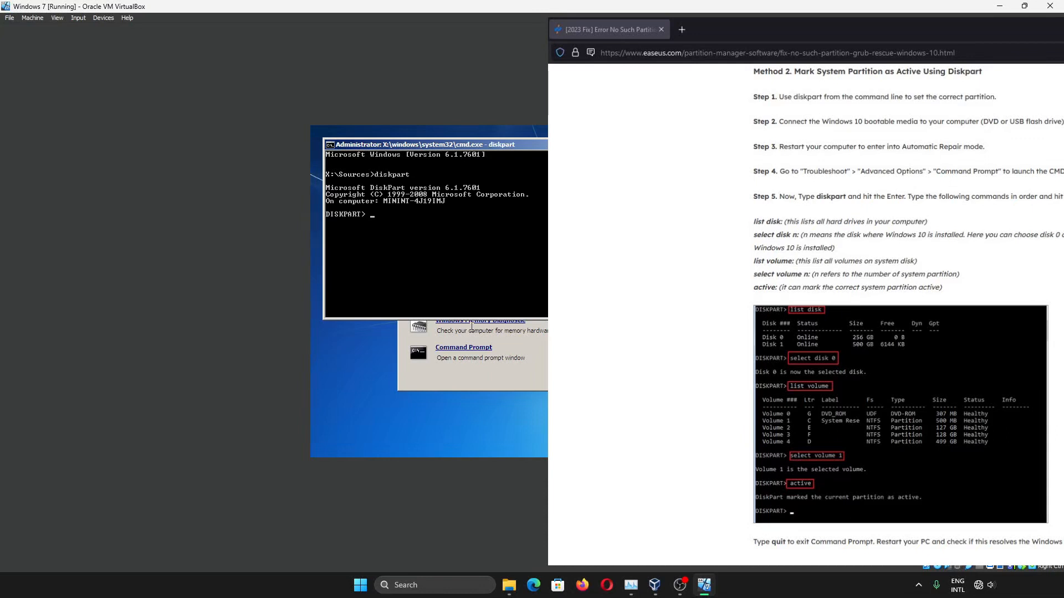
text(list disk)
key(Return)
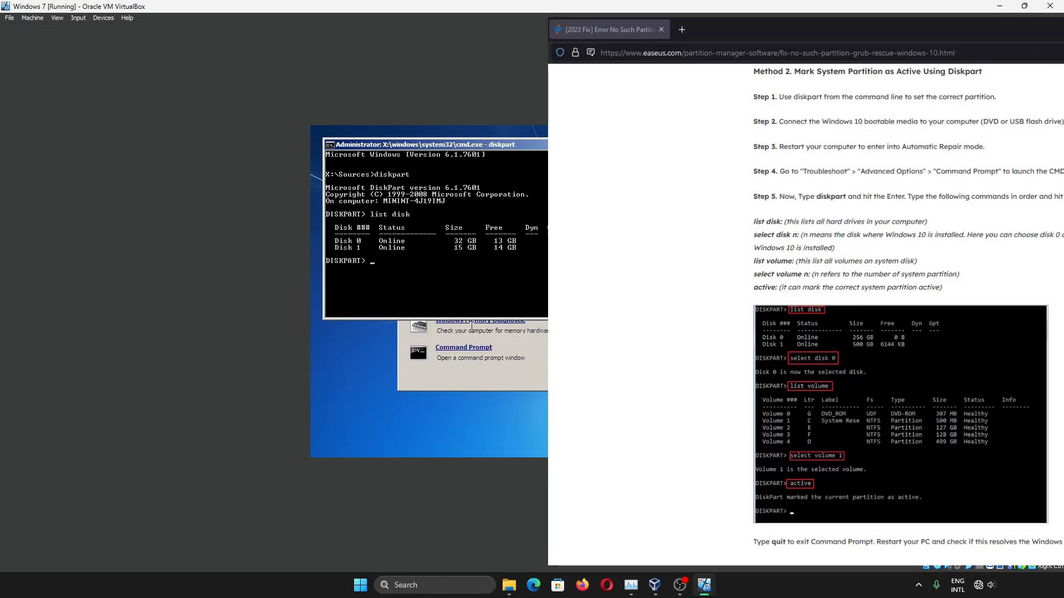
text(select disk 0)
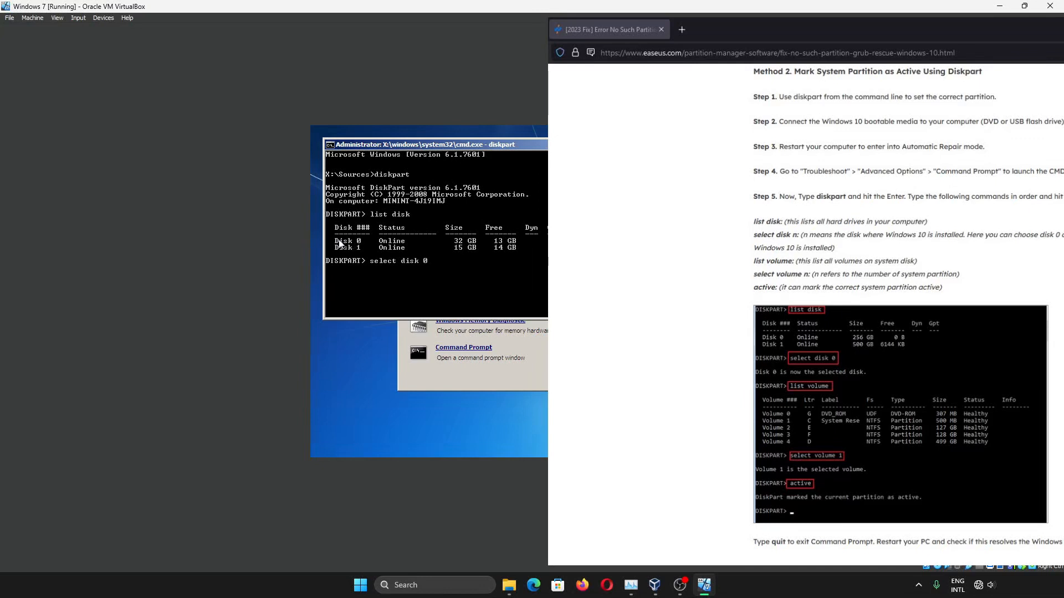
key(Return)
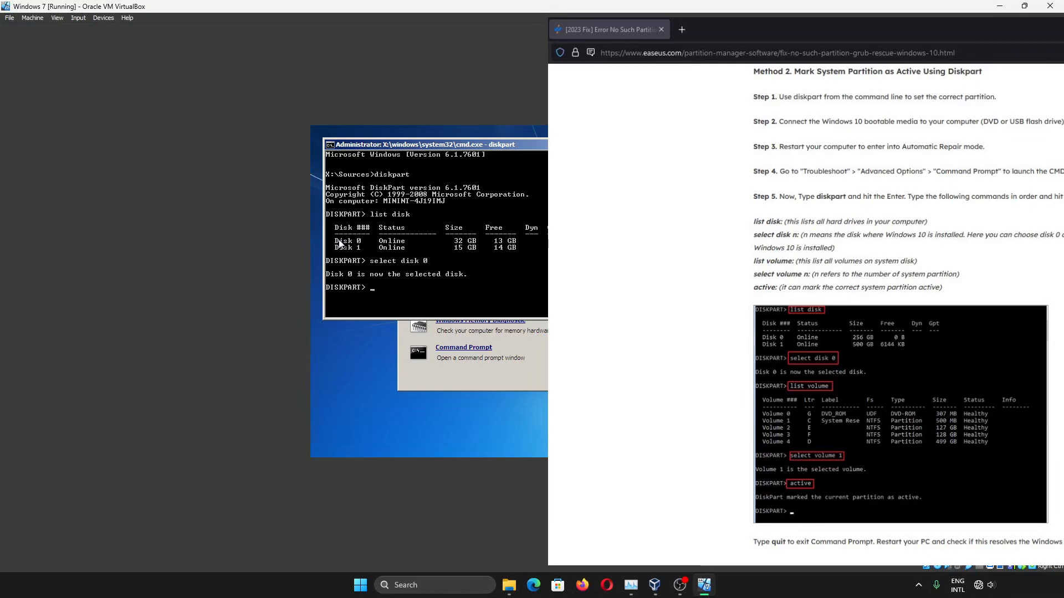
- List the volumes in DiskPart, select volume 1 and mark it active
text(list volume)
key(Return)
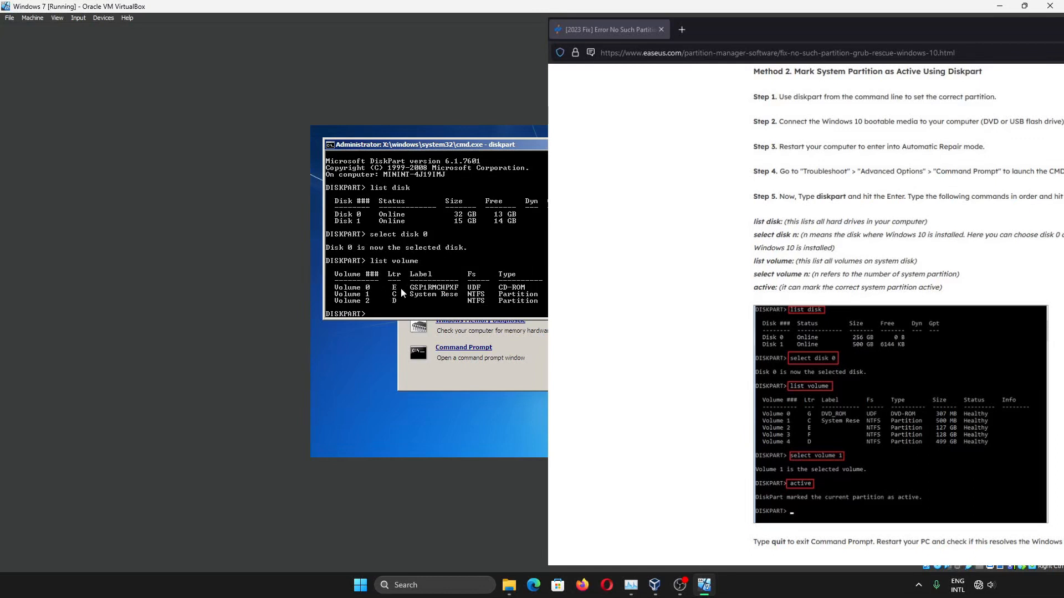
text(select volume 1)
key(Return)
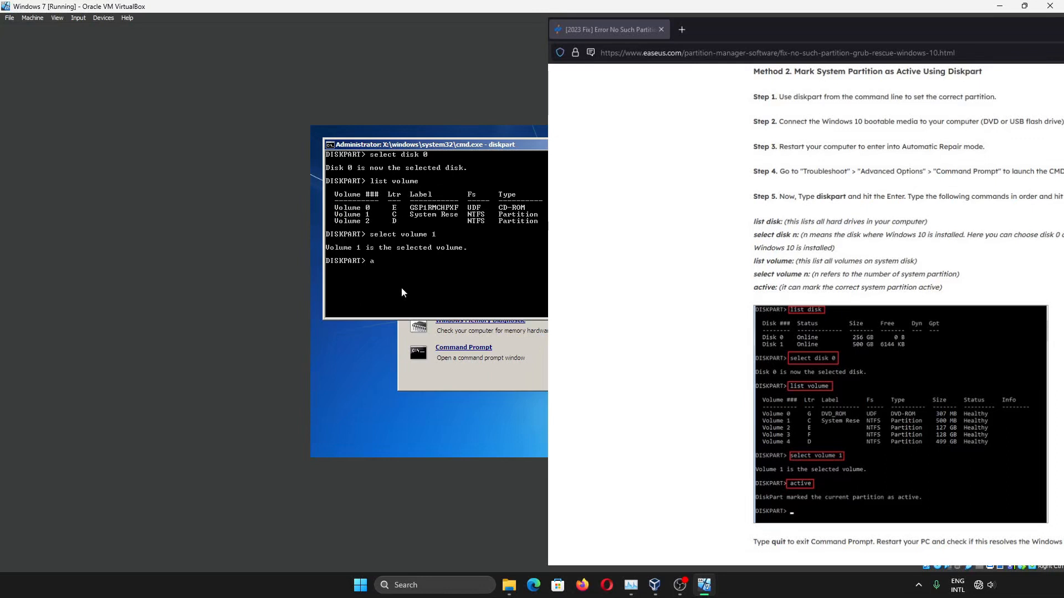
text(active)
key(Return)
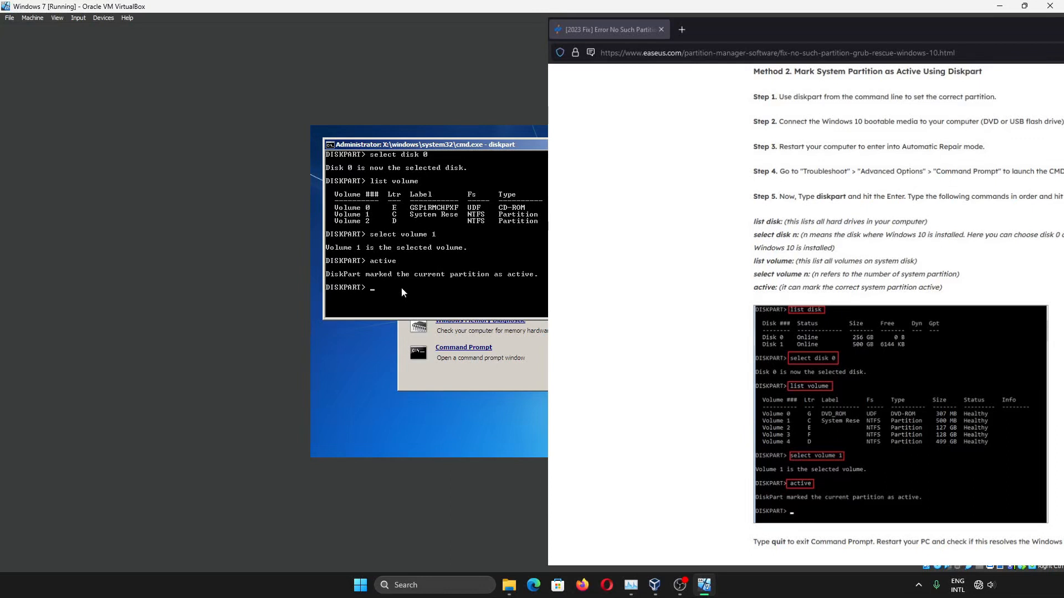
- Exit DiskPart, close the Command Prompt and restart the machine from the recovery options
text(exit)
key(Return)
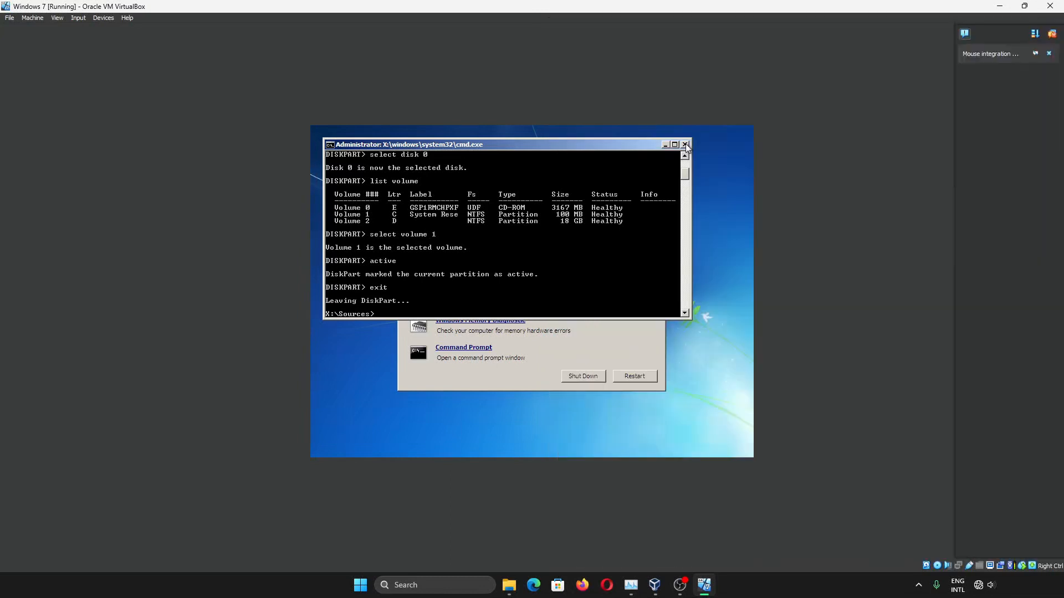
click(687, 144)
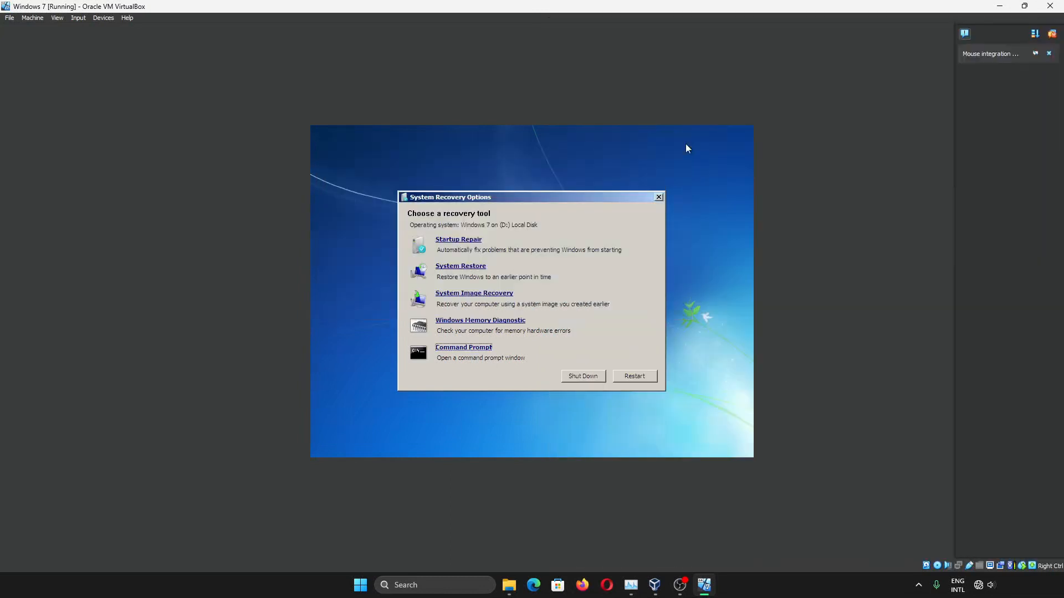
click(634, 376)
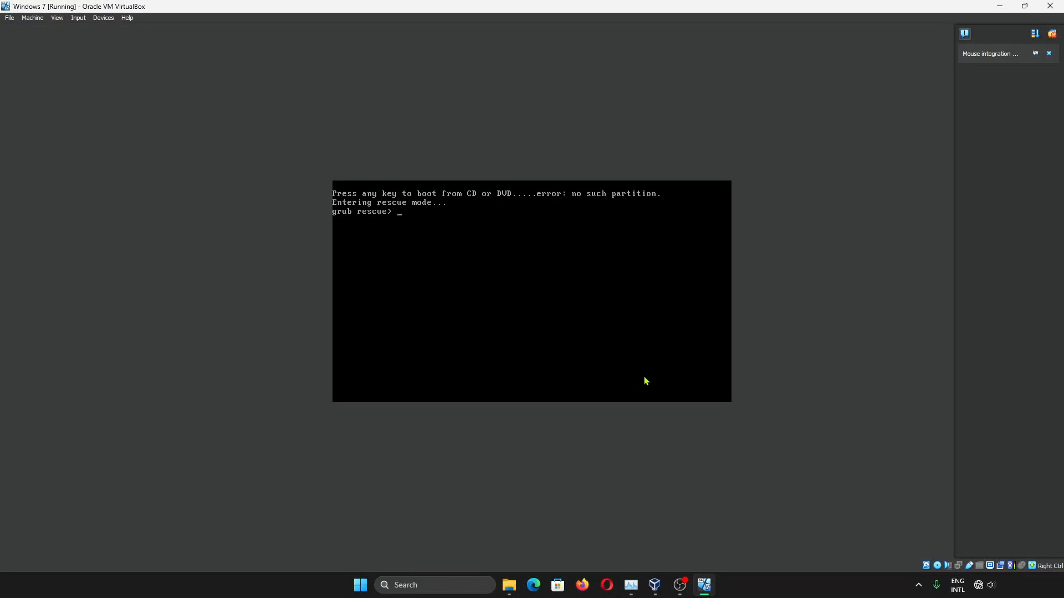
- Reset the virtual machine and boot it from the Windows 7 disc
click(32, 18)
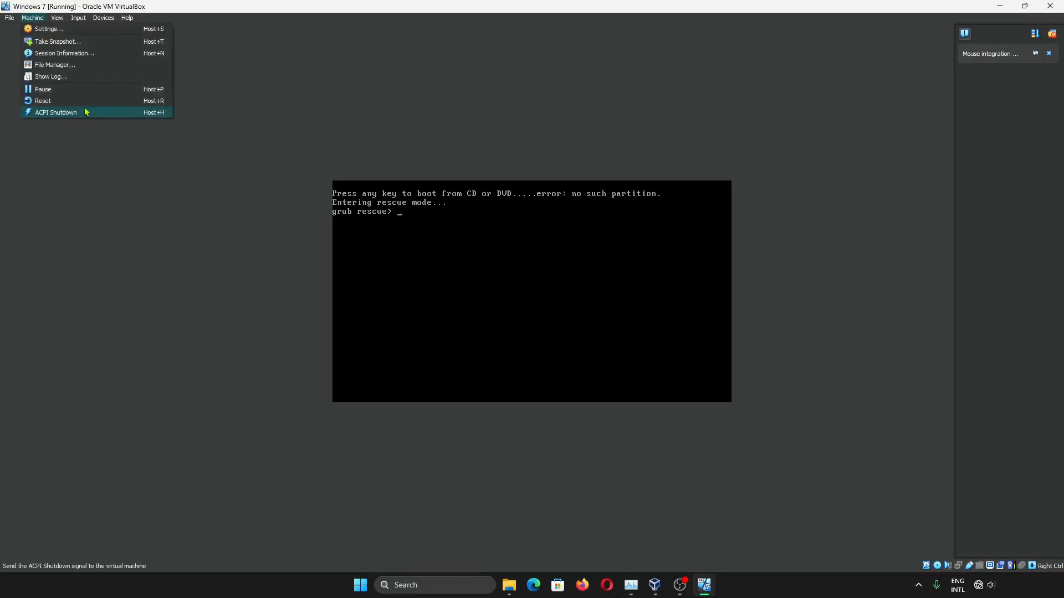
click(50, 98)
key(Return)
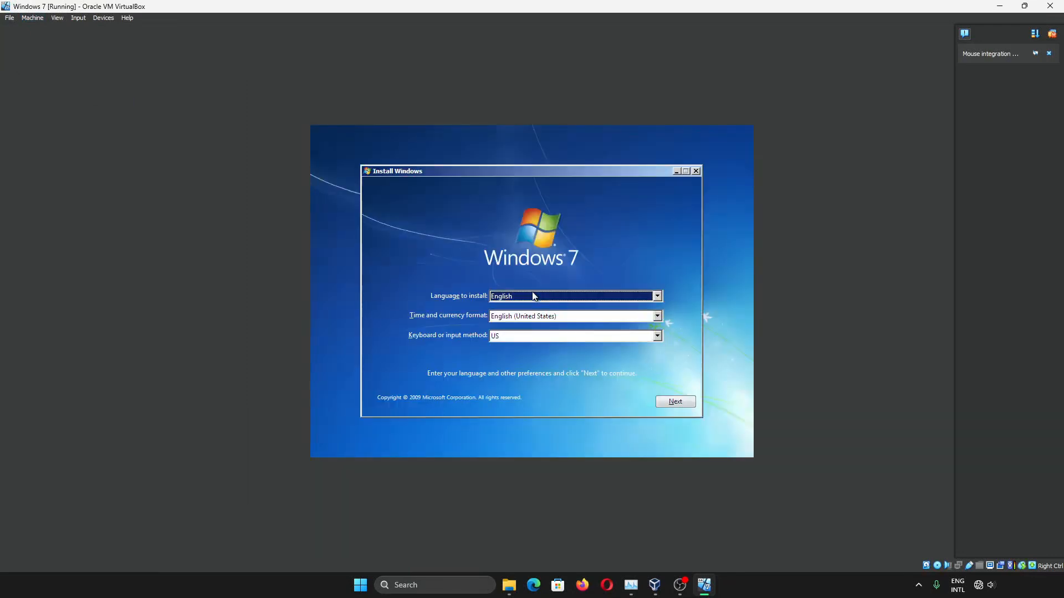
- Enter computer repair for the listed Windows 7 installation and open the recovery Command Prompt
click(676, 398)
click(414, 381)
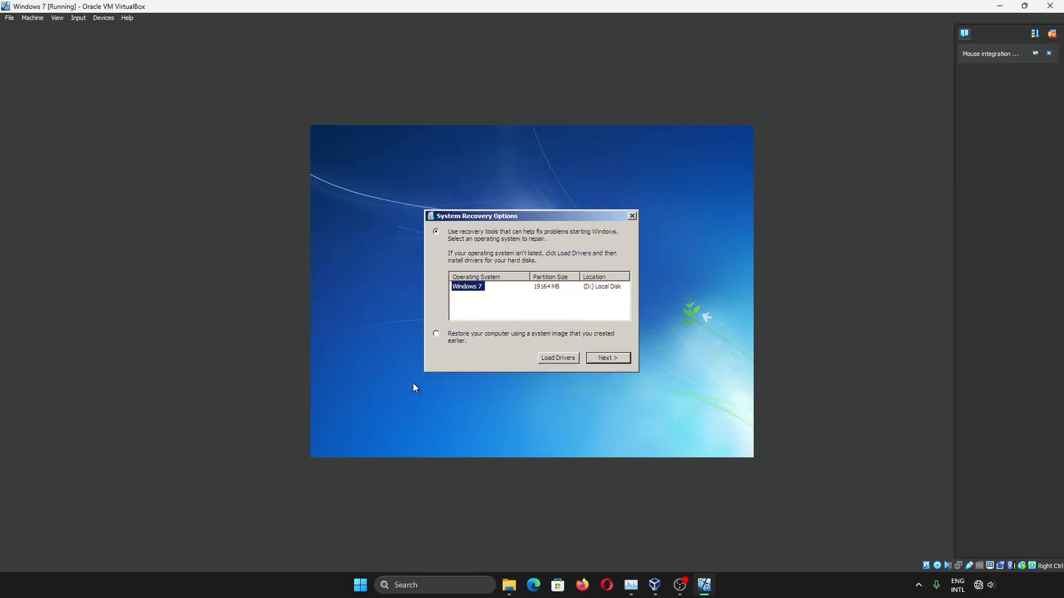
click(607, 358)
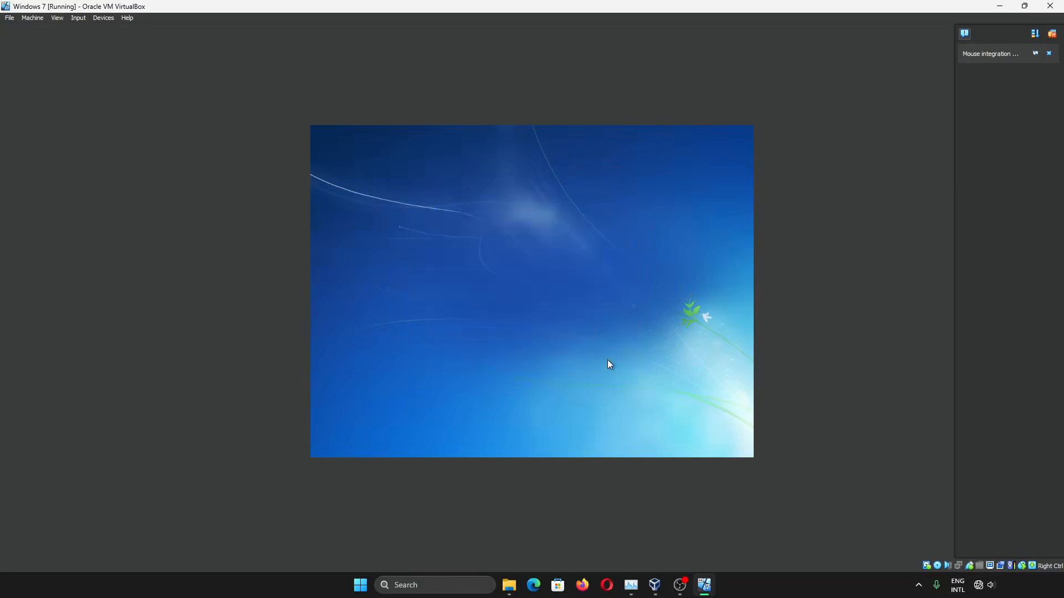
click(479, 349)
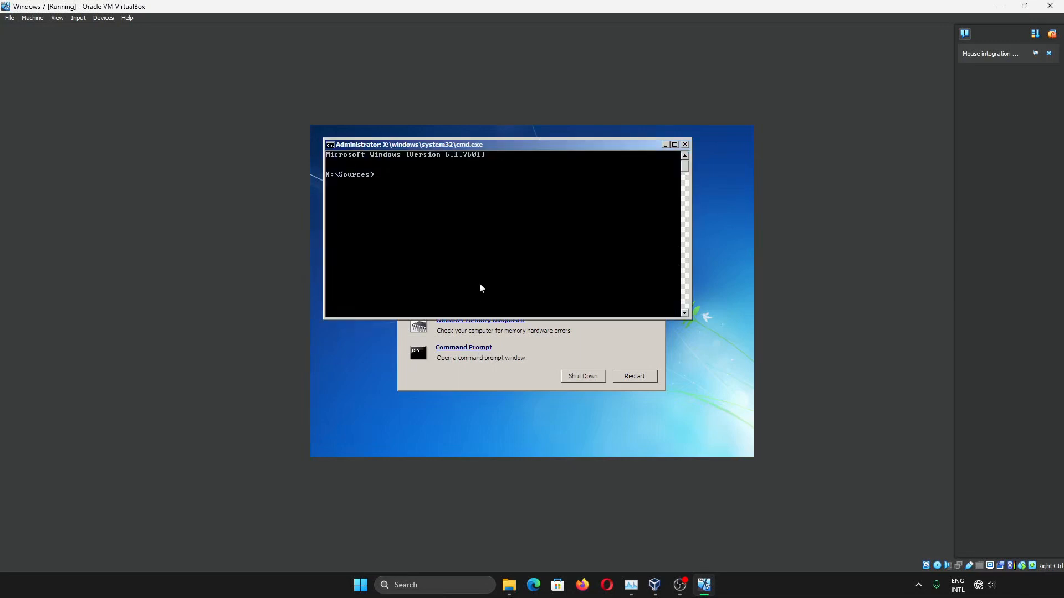
text(bottrec /)
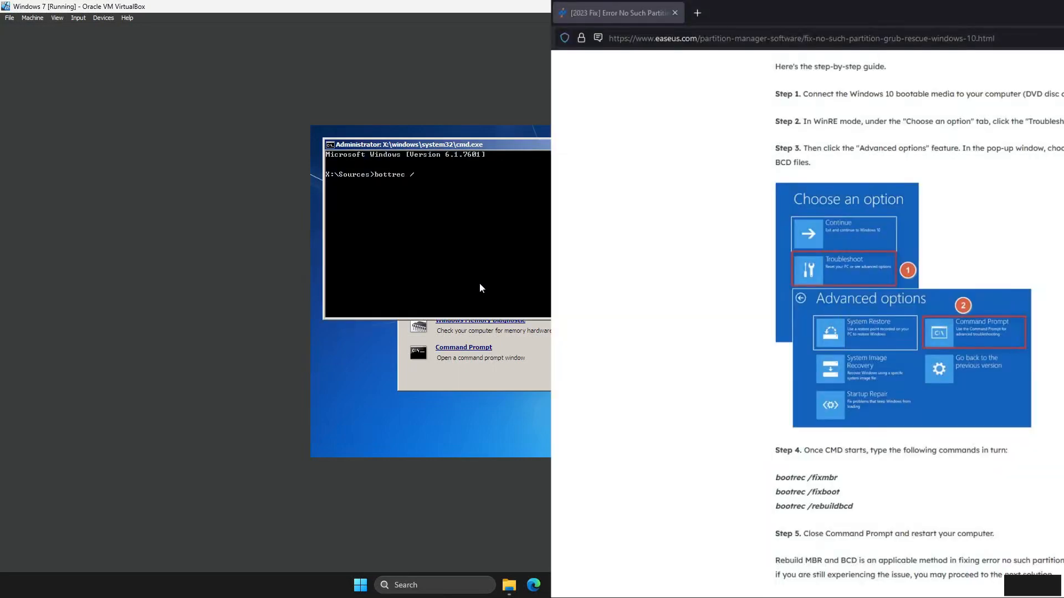
text(fixmbr)
key(Return)
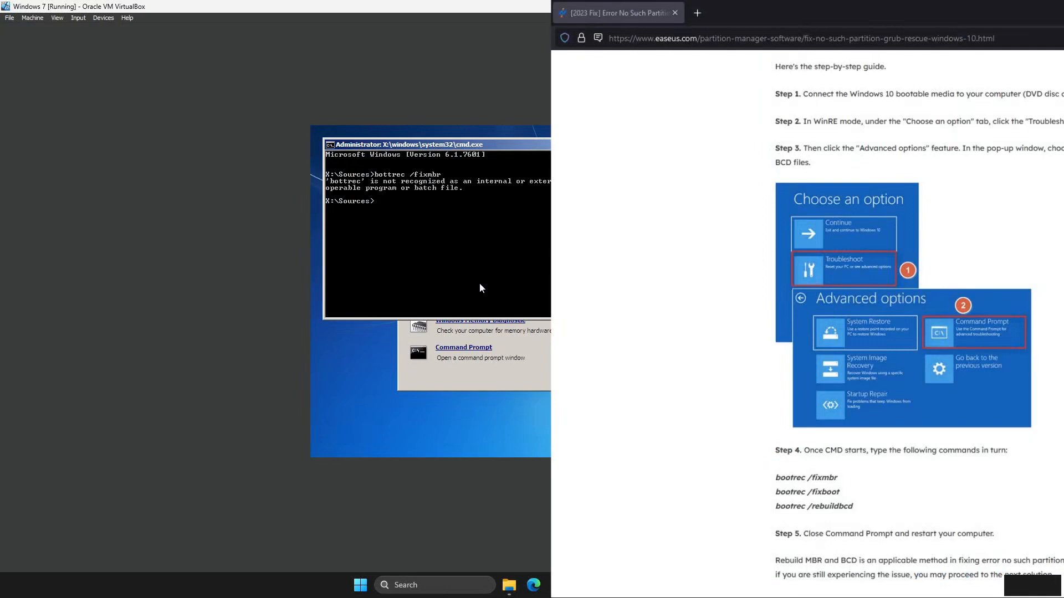
- Repair the master boot record and boot sector with bootrec /fixmbr and bootrec /fixboot
text(boot)
text(re)
text(ct)
key(BackSpace)
key(BackSpace)
text(/fixmbr)
key(Return)
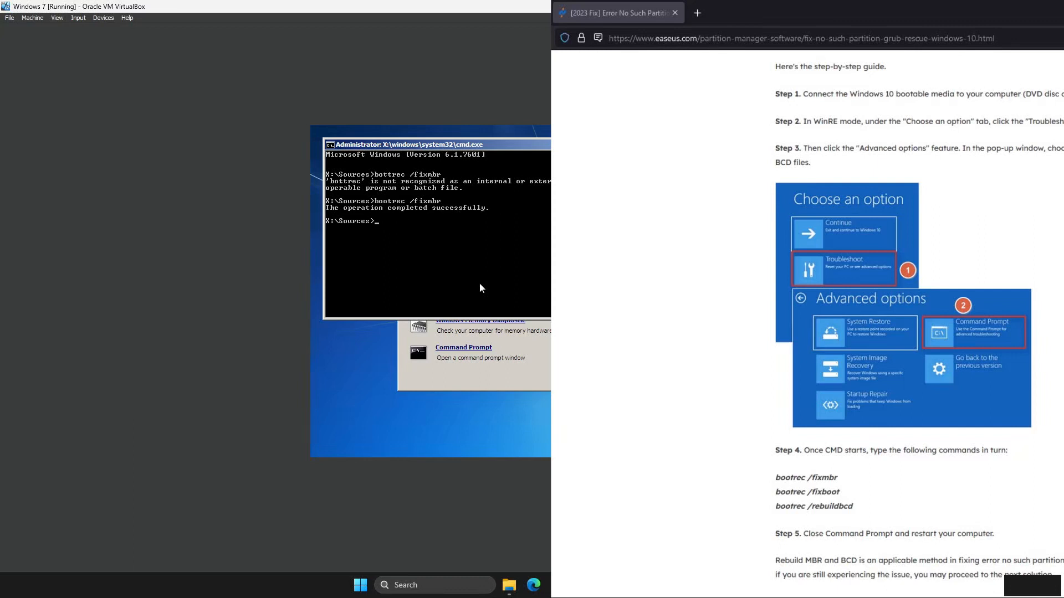
text(bootrec /fixboot)
key(Return)
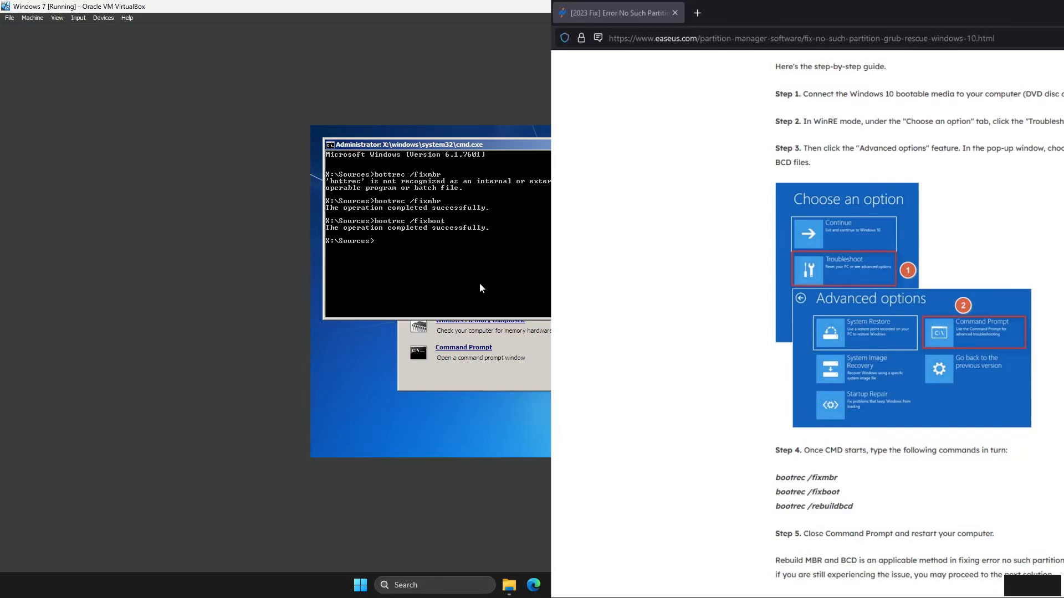
- Run bootrec /rebuildbcd to rebuild the boot configuration data and close the Command Prompt
text(bootrect /)
text(rebuildbcd)
key(Return)
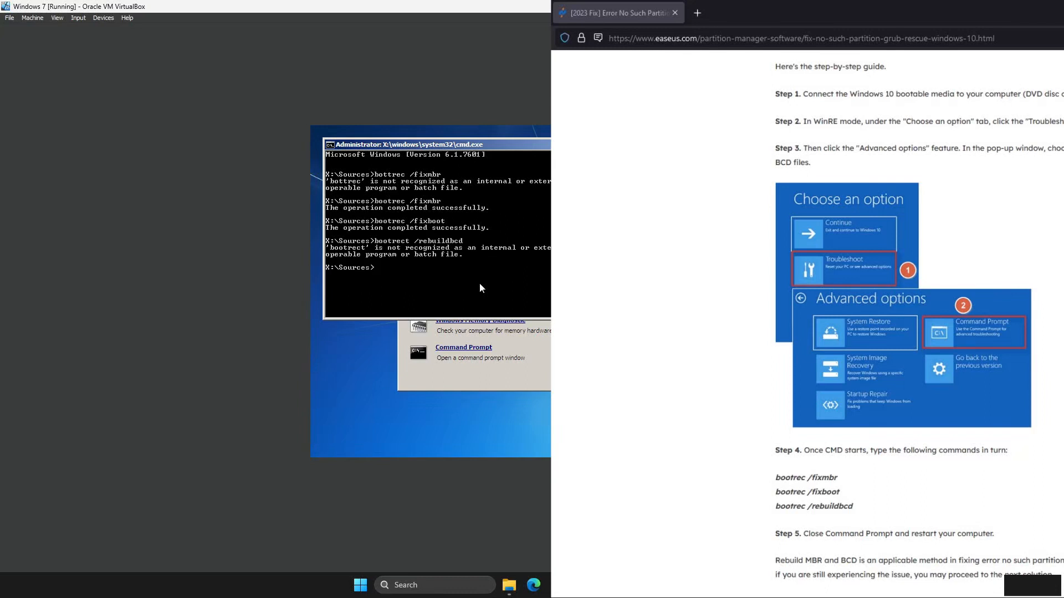
key(Up)
key(BackSpace)
key(Return)
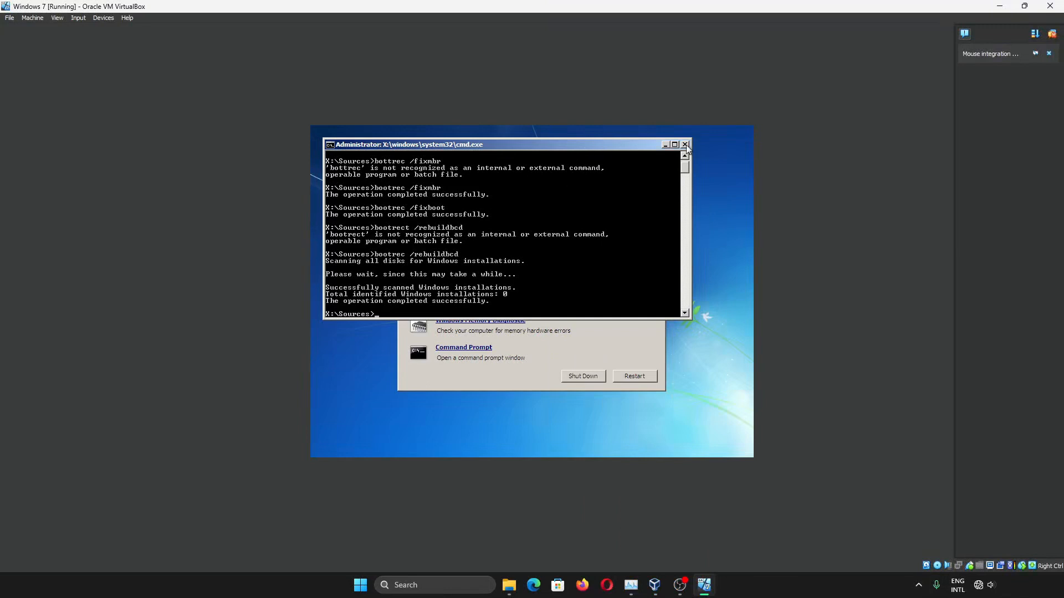
click(685, 145)
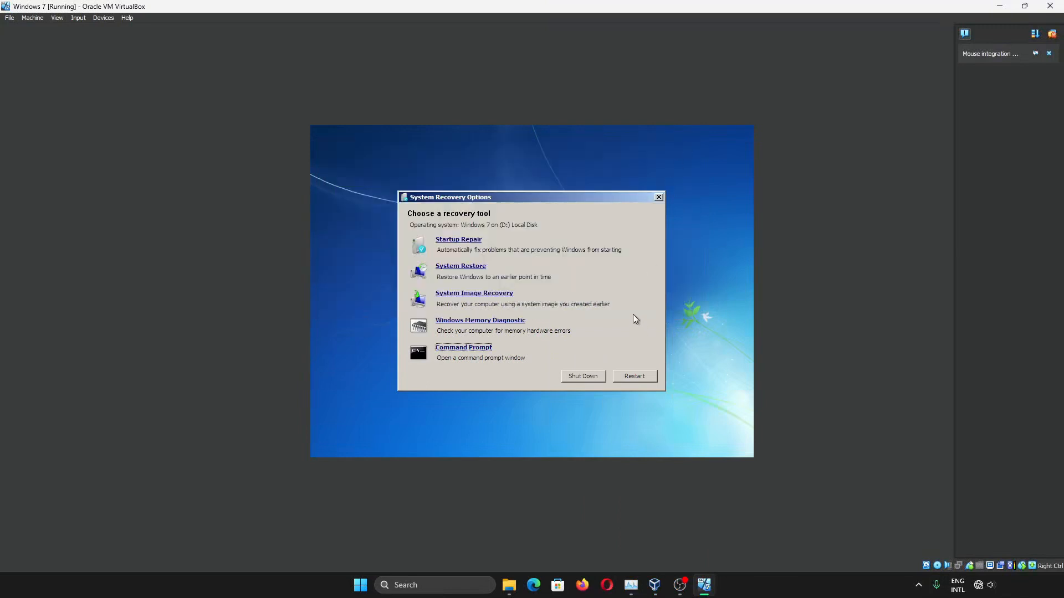